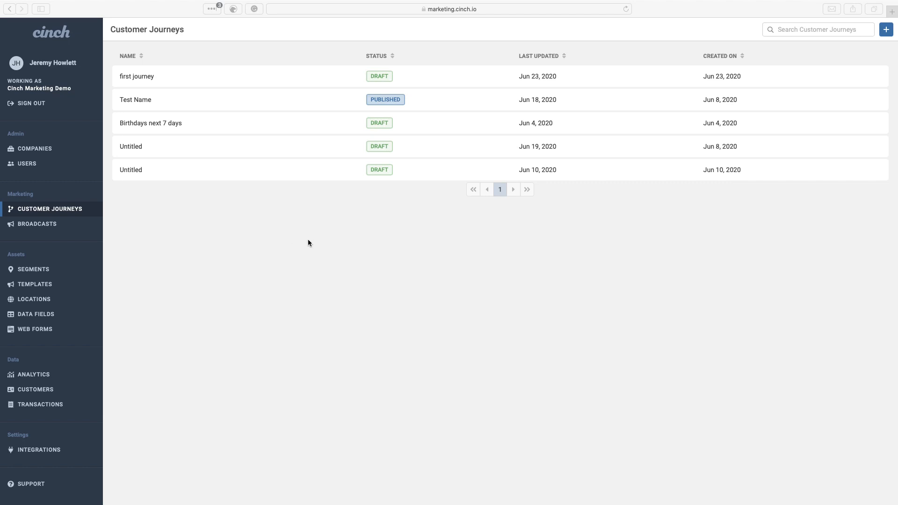
Create a blank customer journey and place an Abandoned Cart trigger on its canvas.
{"action": "left_click", "coordinate": [156, 217]}
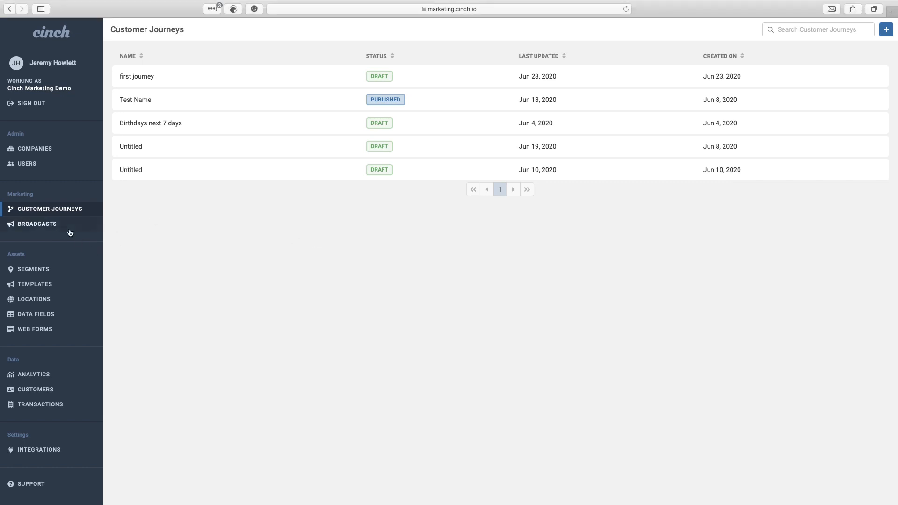
{"action": "left_click", "coordinate": [886, 31]}
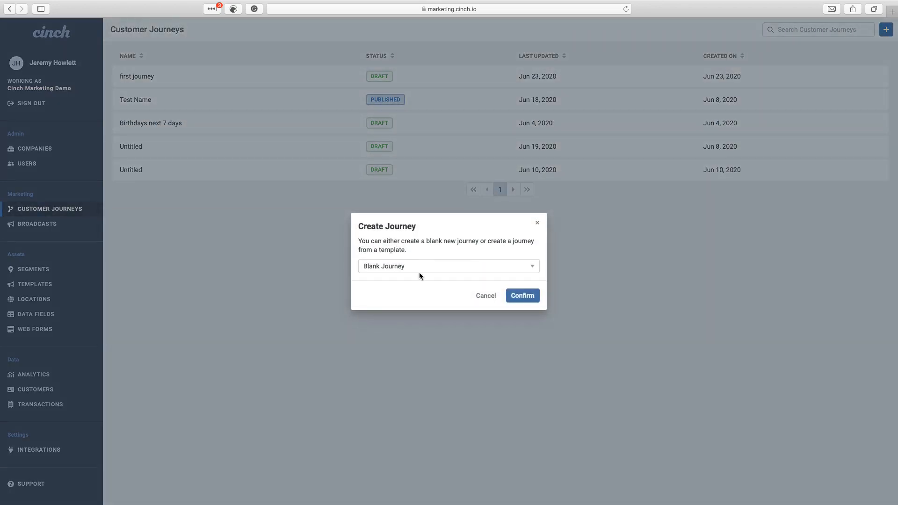
{"action": "left_click", "coordinate": [523, 295]}
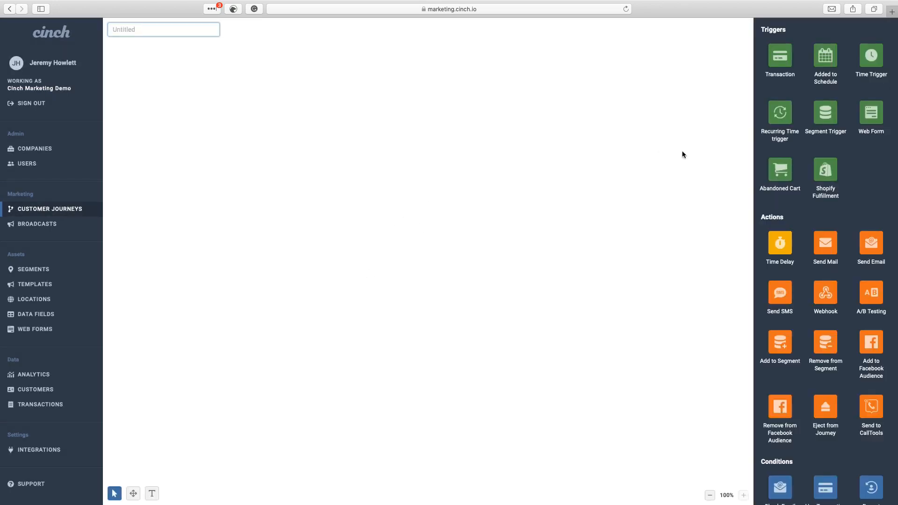
{"action": "left_click_drag", "start_coordinate": [779, 170], "coordinate": [139, 200]}
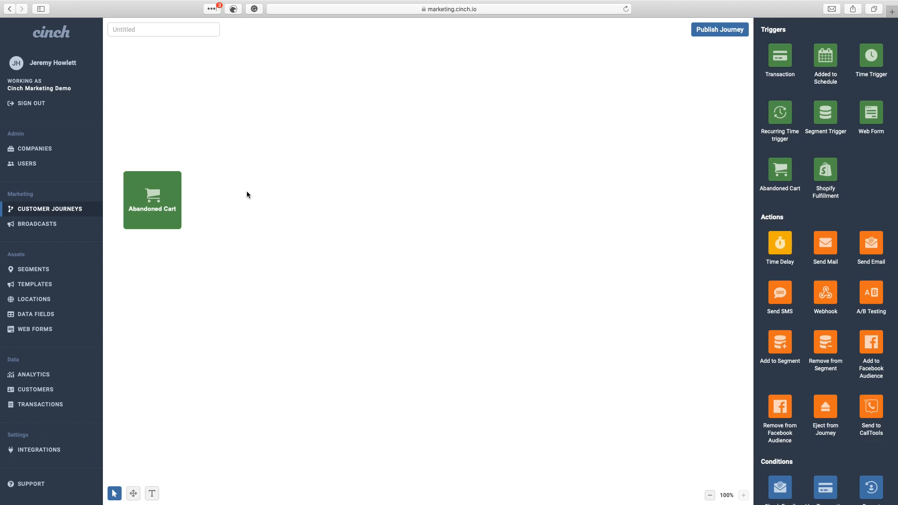
Name the journey "Abandoned Cart".
{"action": "left_click", "coordinate": [153, 32]}
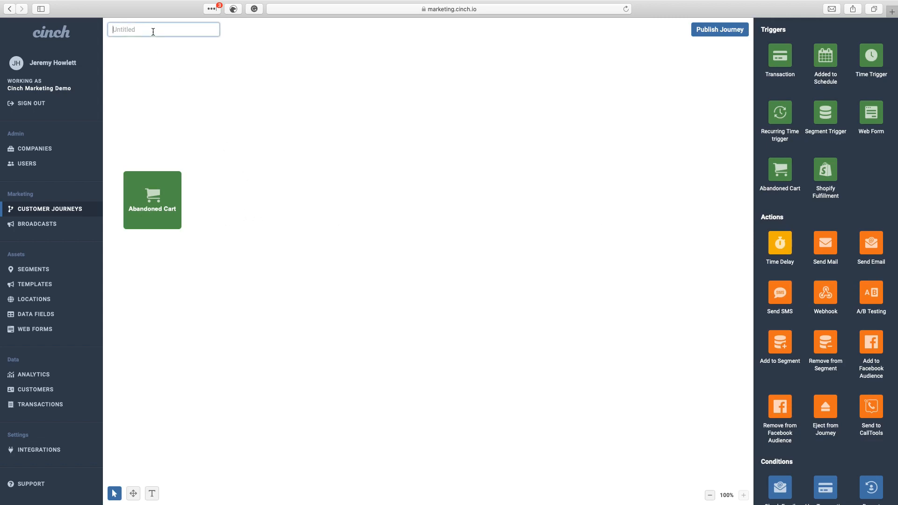
{"action": "type", "text": "a"}
{"action": "key", "text": "BackSpace"}
{"action": "type", "text": "Abon"}
{"action": "key", "text": "BackSpace"}
{"action": "key", "text": "BackSpace"}
{"action": "type", "text": "andoned Cart"}
Add a Time Delay action beside the Abandoned Cart trigger and connect the trigger to it.
{"action": "mouse_move", "coordinate": [150, 185]}
{"action": "left_click", "coordinate": [748, 239]}
{"action": "left_click_drag", "start_coordinate": [748, 239], "coordinate": [242, 200]}
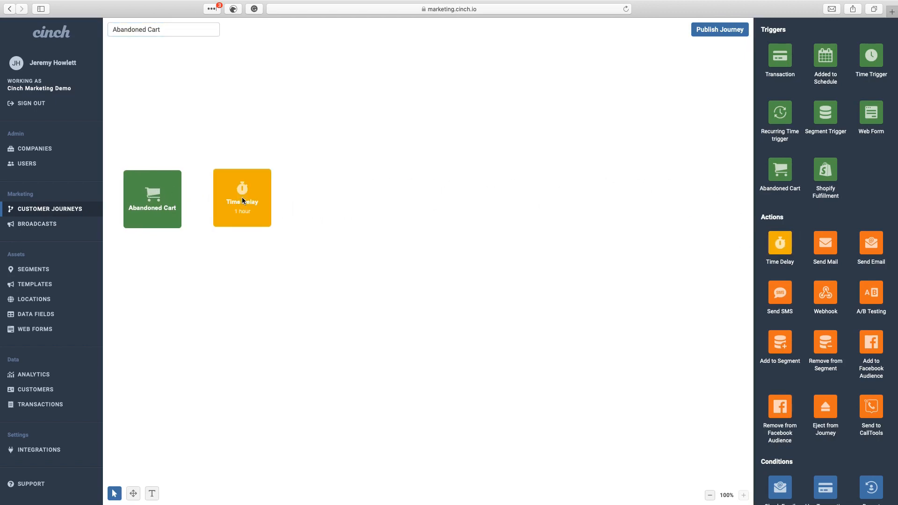
{"action": "left_click_drag", "start_coordinate": [180, 199], "coordinate": [241, 198]}
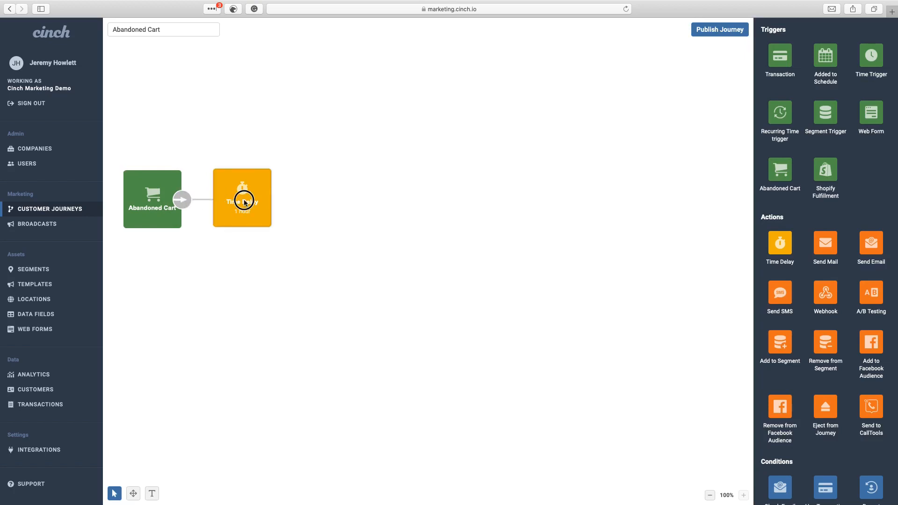
Set the Time Delay after the Abandoned Cart trigger to 2 hours.
{"action": "left_click", "coordinate": [247, 199]}
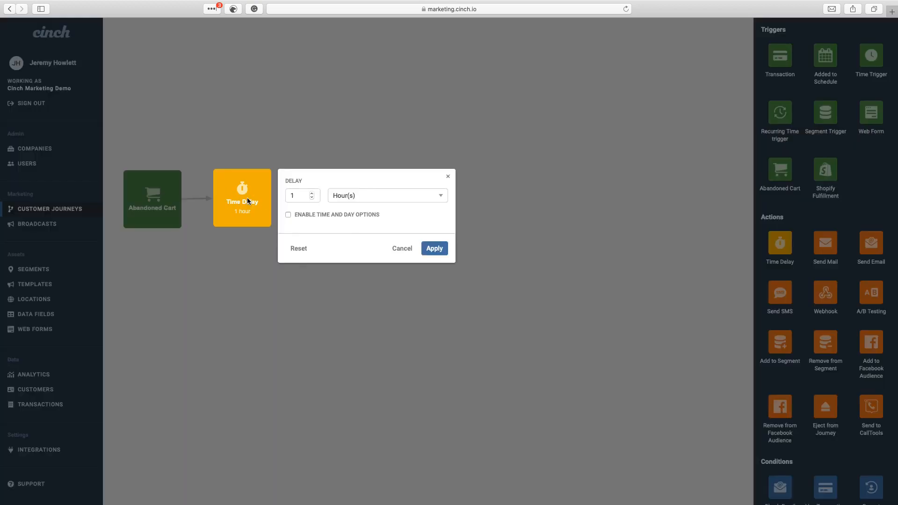
{"action": "left_click", "coordinate": [311, 195]}
{"action": "left_click", "coordinate": [434, 250]}
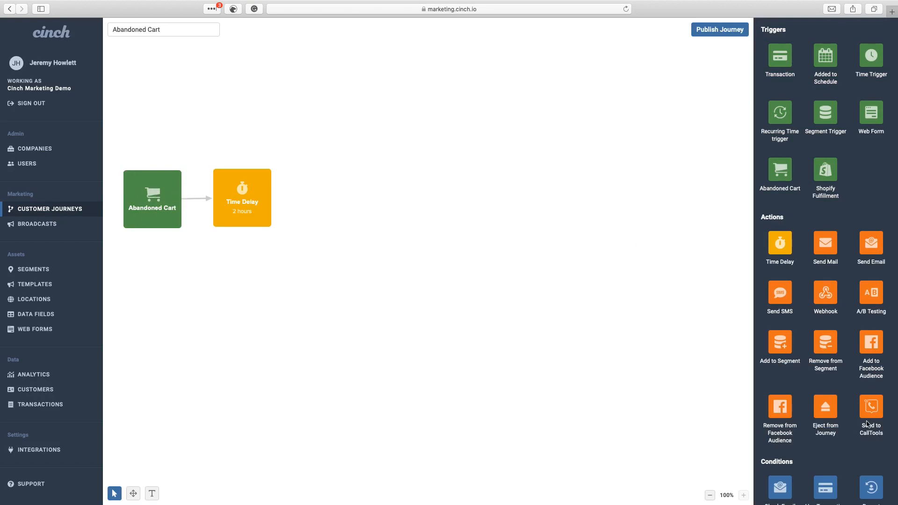
Add a Has Transaction condition after the 2-hour Time Delay and connect the delay to it.
{"action": "scroll", "coordinate": [829, 407], "scroll_direction": "down", "scroll_amount": 4}
{"action": "left_click_drag", "start_coordinate": [829, 404], "coordinate": [352, 199]}
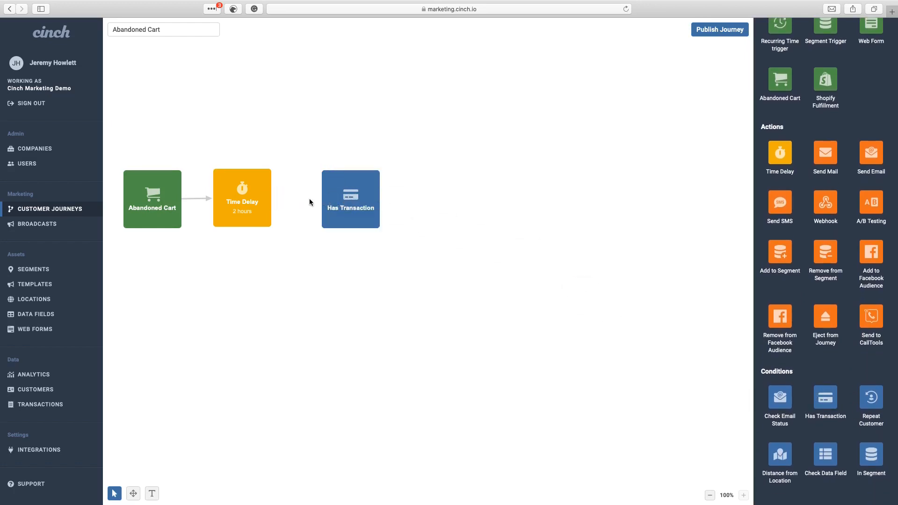
{"action": "left_click_drag", "start_coordinate": [272, 199], "coordinate": [347, 199]}
Add a Send Email action and connect it to the Has Transaction condition's NO branch.
{"action": "left_click_drag", "start_coordinate": [869, 157], "coordinate": [489, 195]}
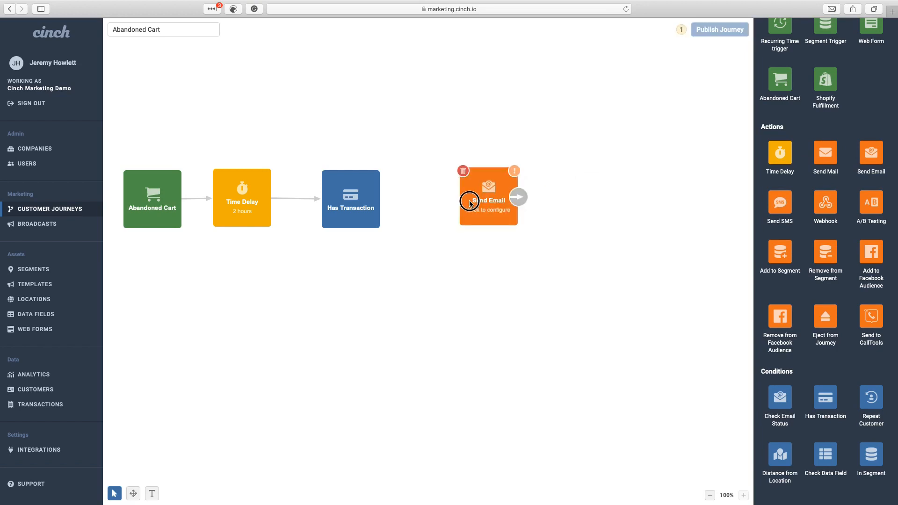
{"action": "left_click_drag", "start_coordinate": [380, 197], "coordinate": [501, 204]}
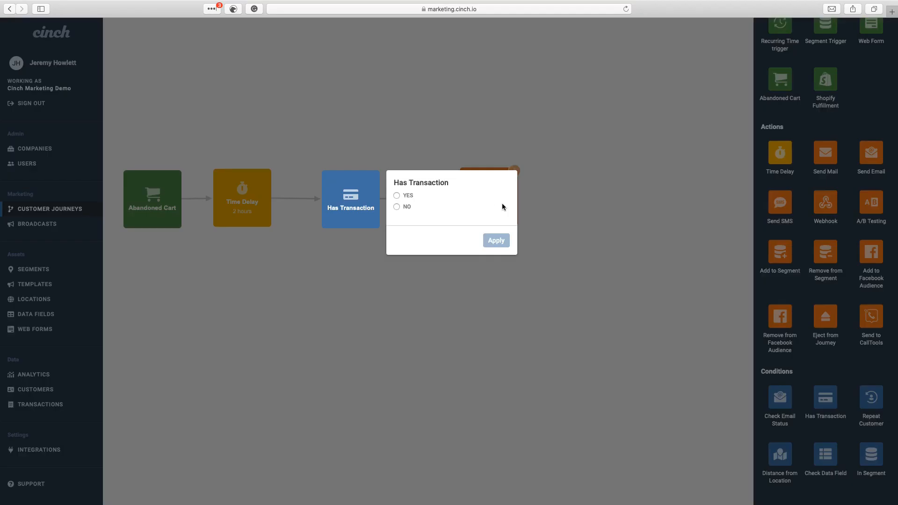
{"action": "left_click", "coordinate": [397, 207]}
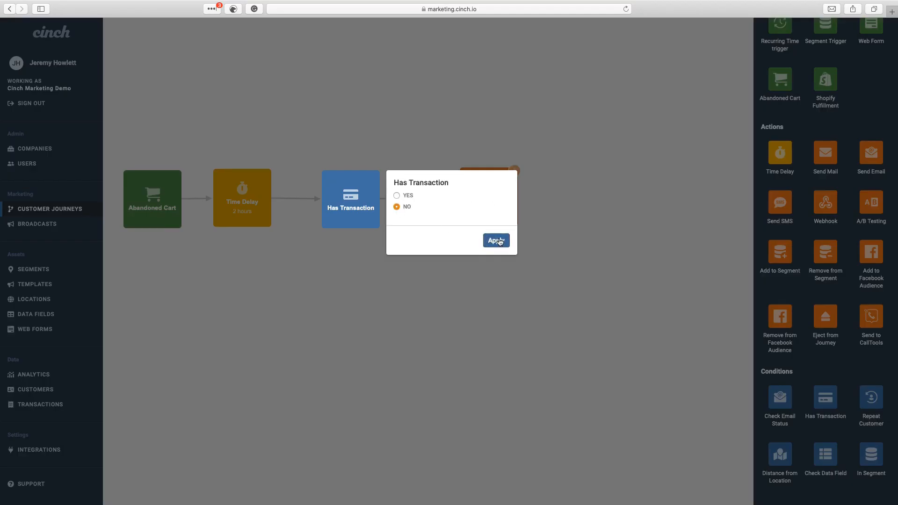
{"action": "left_click", "coordinate": [498, 241]}
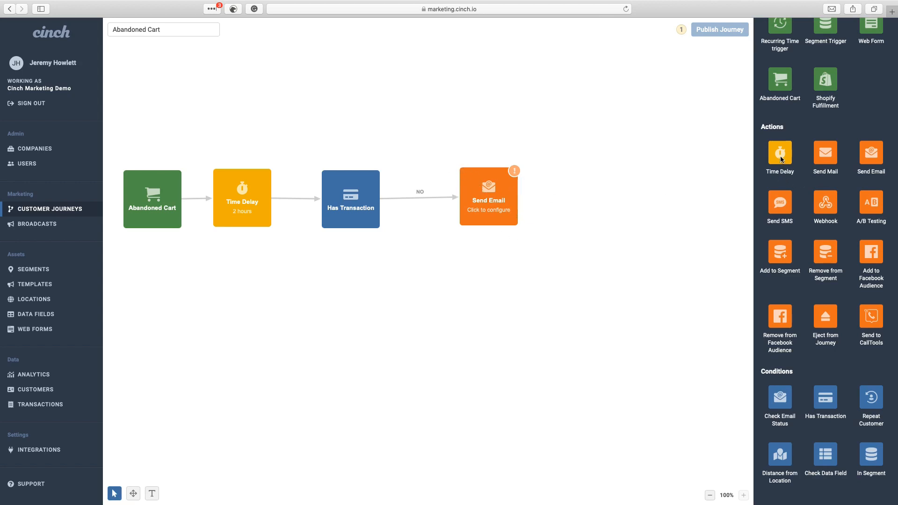
Add a second Time Delay after the Send Email action, linked with the CONTINUE outcome.
{"action": "left_click_drag", "start_coordinate": [781, 159], "coordinate": [593, 202]}
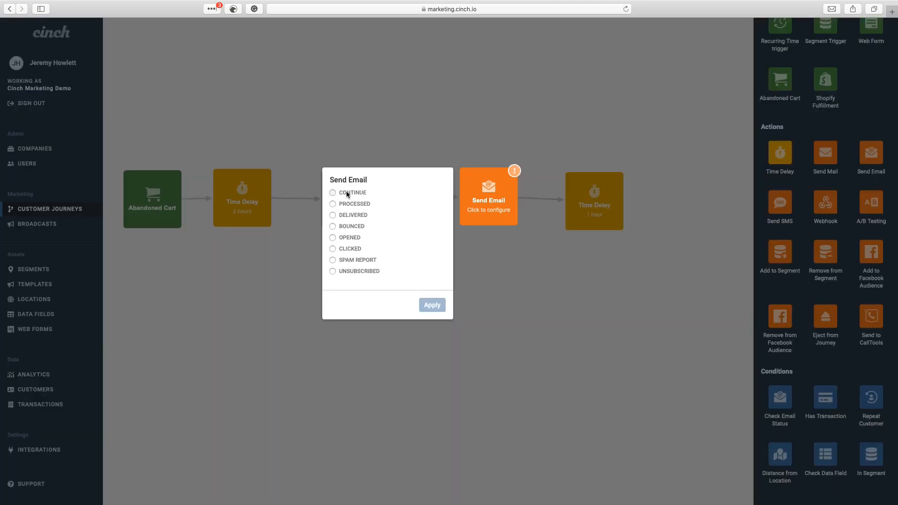
{"action": "left_click", "coordinate": [347, 194]}
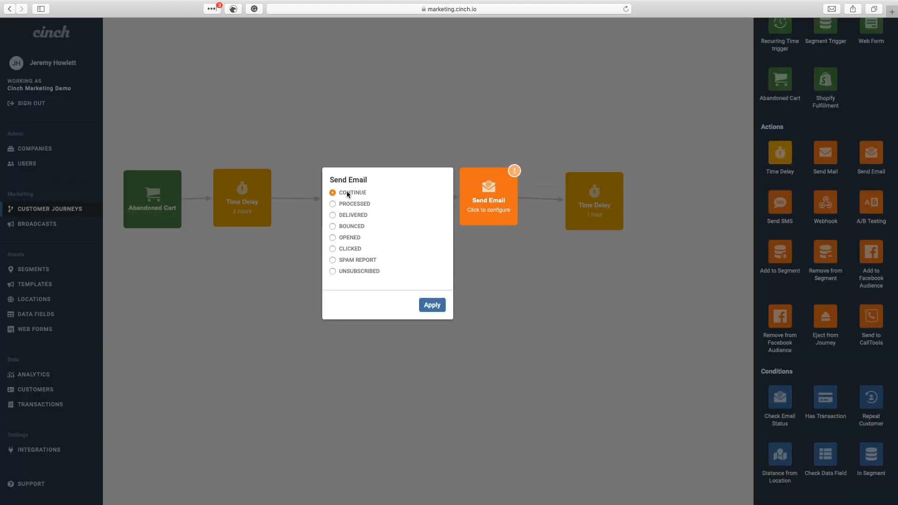
{"action": "left_click", "coordinate": [432, 305]}
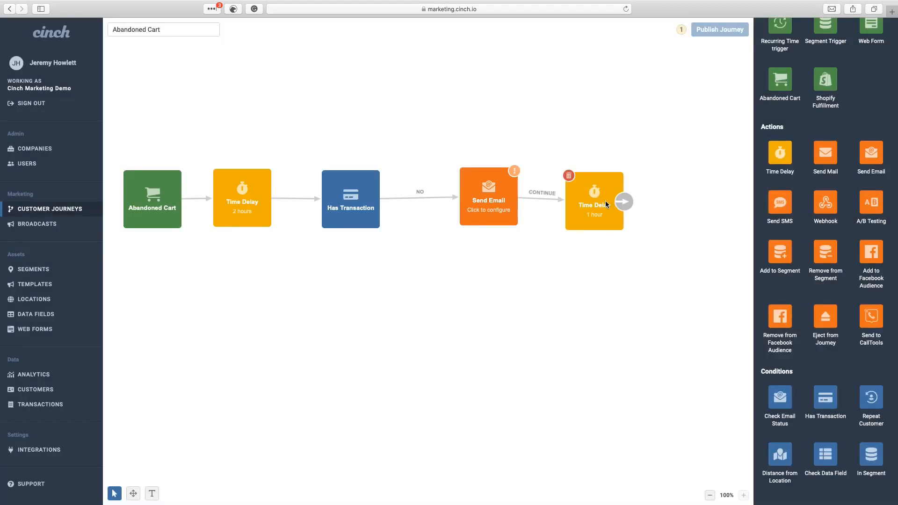
Set the delay unit of the second Time Delay to Day(s), for a 1-day wait.
{"action": "left_click", "coordinate": [588, 200]}
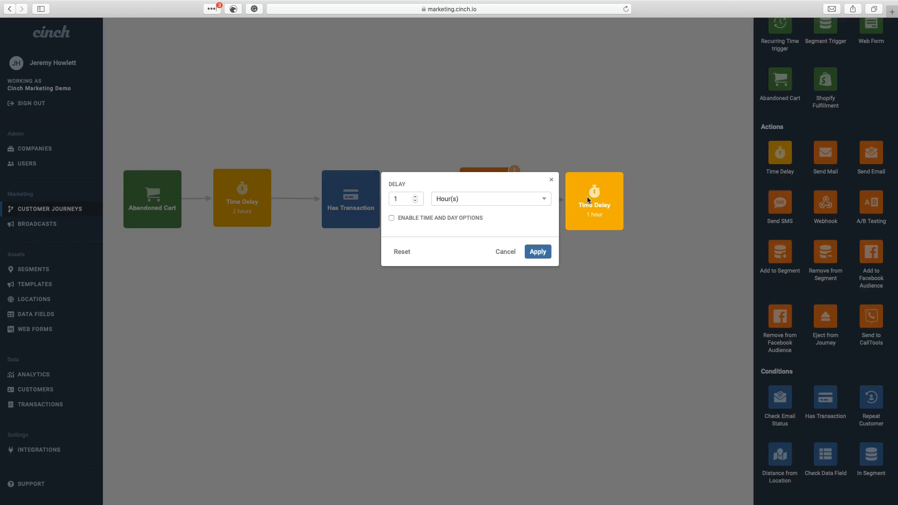
{"action": "left_click", "coordinate": [486, 198]}
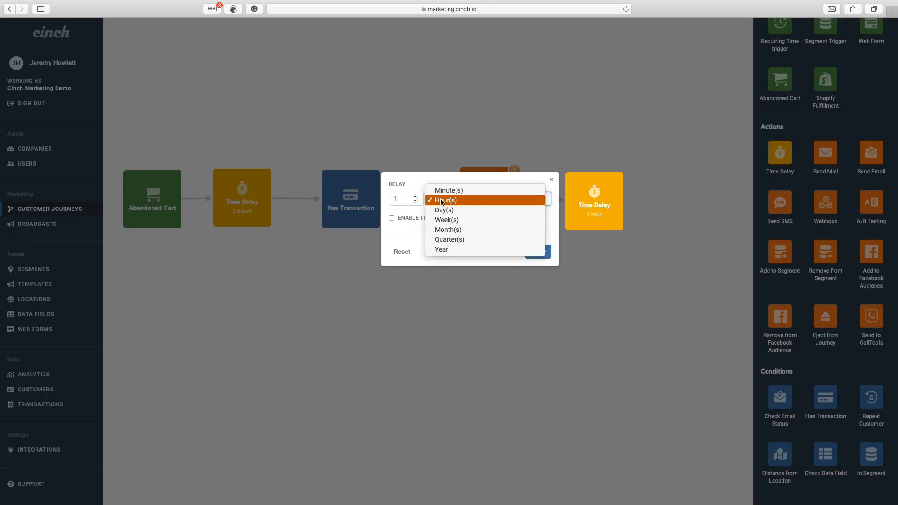
{"action": "left_click", "coordinate": [462, 211]}
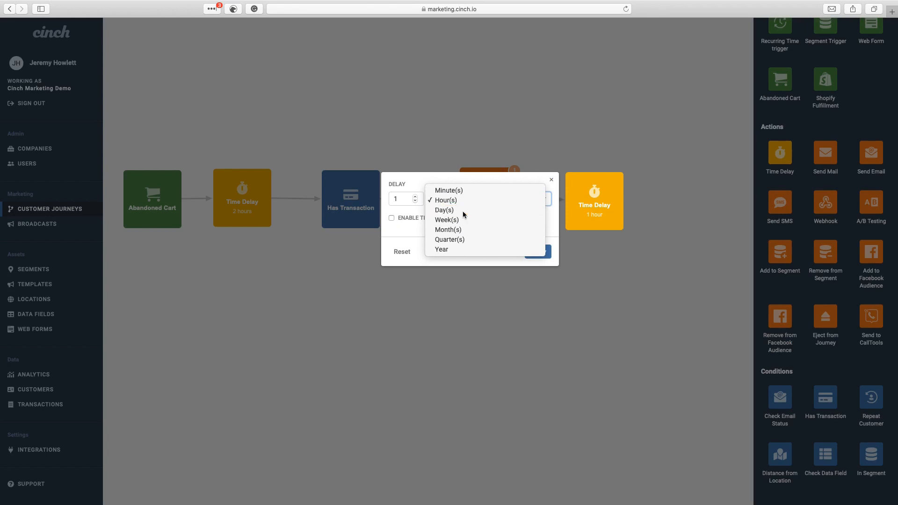
Enable the second delay's time and day options with a window from 8:00 AM to 7:00 PM, including Saturday and Sunday.
{"action": "left_click", "coordinate": [392, 218]}
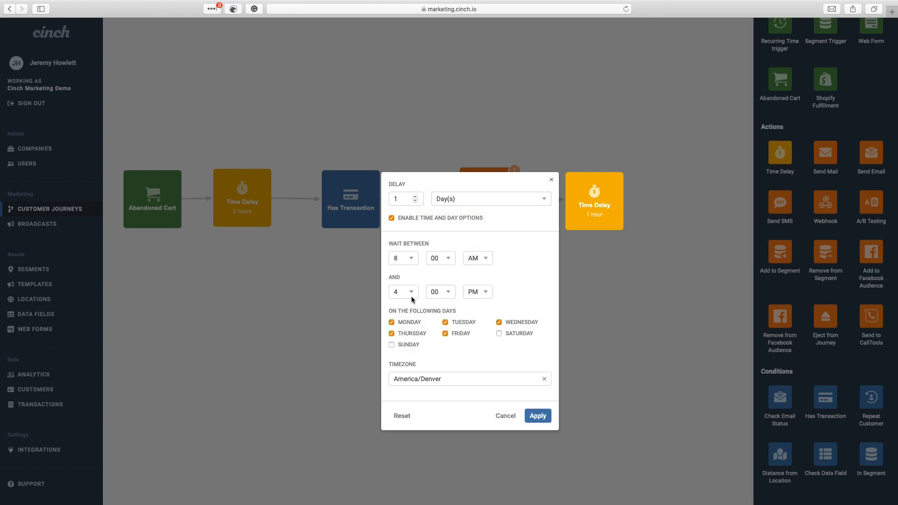
{"action": "left_click", "coordinate": [412, 260]}
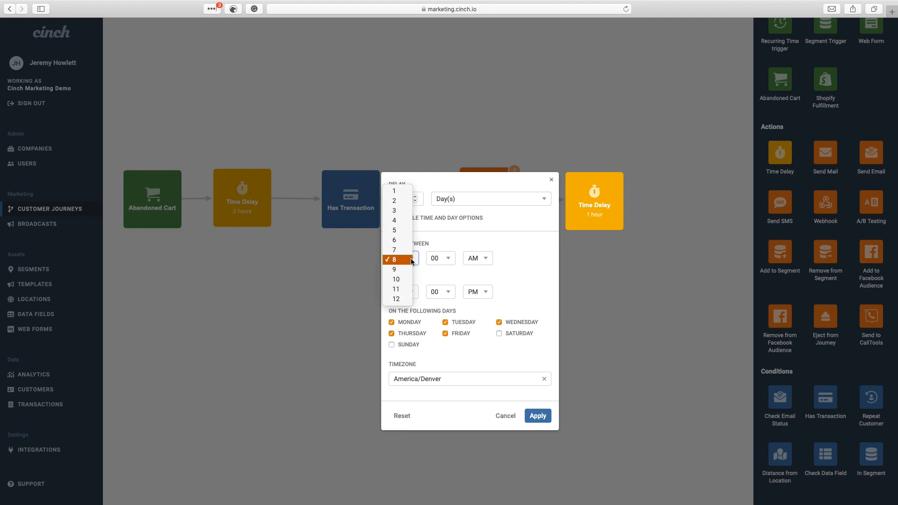
{"action": "left_click", "coordinate": [411, 260]}
{"action": "left_click", "coordinate": [412, 293]}
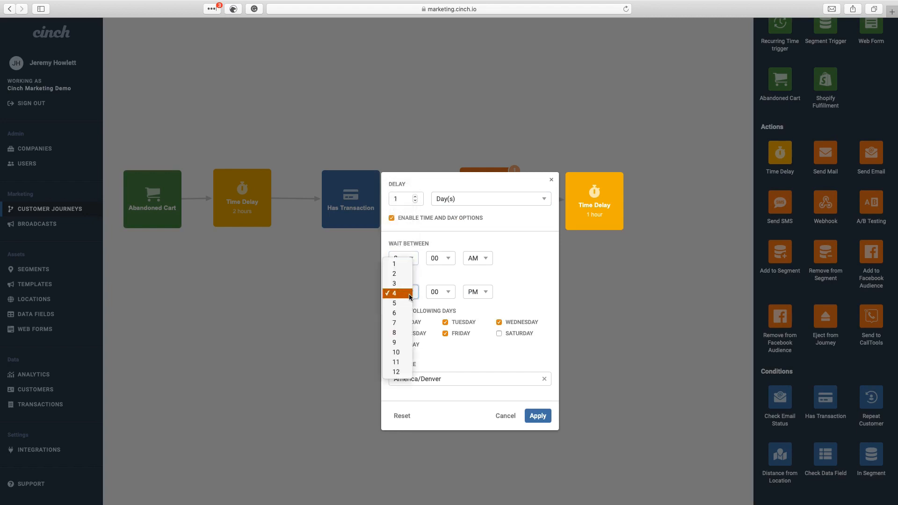
{"action": "left_click", "coordinate": [401, 323]}
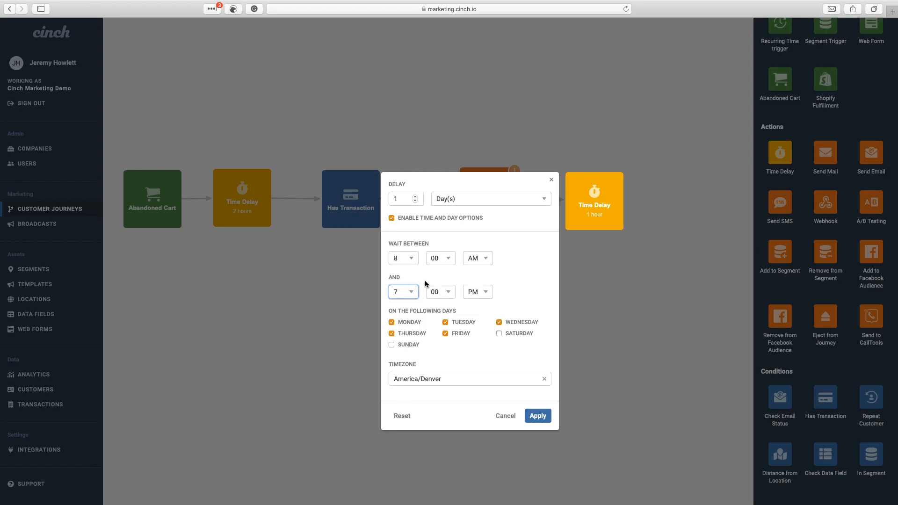
{"action": "left_click", "coordinate": [499, 333]}
{"action": "left_click", "coordinate": [391, 345]}
{"action": "left_click", "coordinate": [538, 416]}
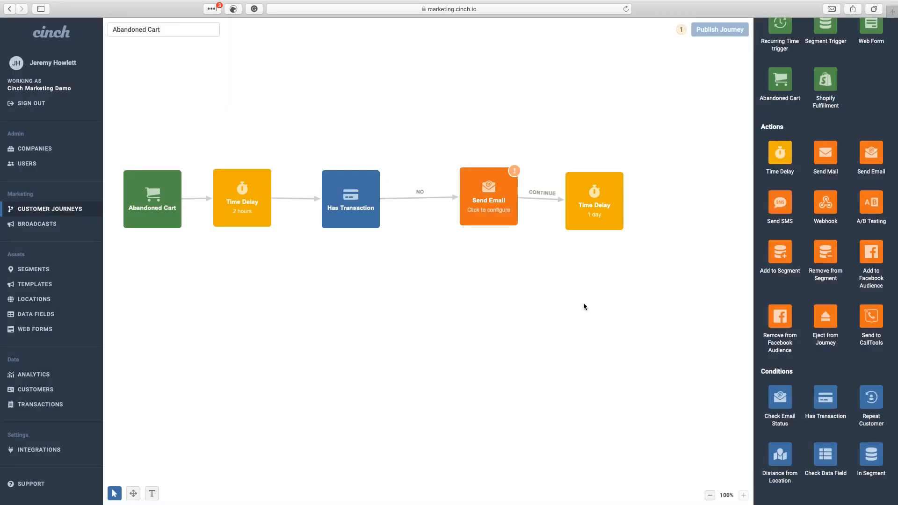
Add a second Has Transaction condition after the 1-day Time Delay and connect the delay to it.
{"action": "scroll", "coordinate": [660, 215], "scroll_direction": "right", "scroll_amount": 5}
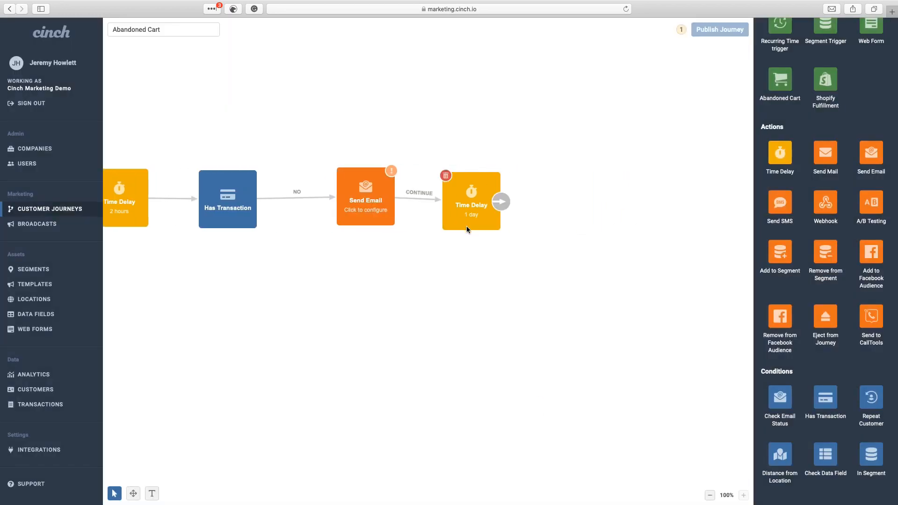
{"action": "left_click_drag", "start_coordinate": [826, 399], "coordinate": [579, 196]}
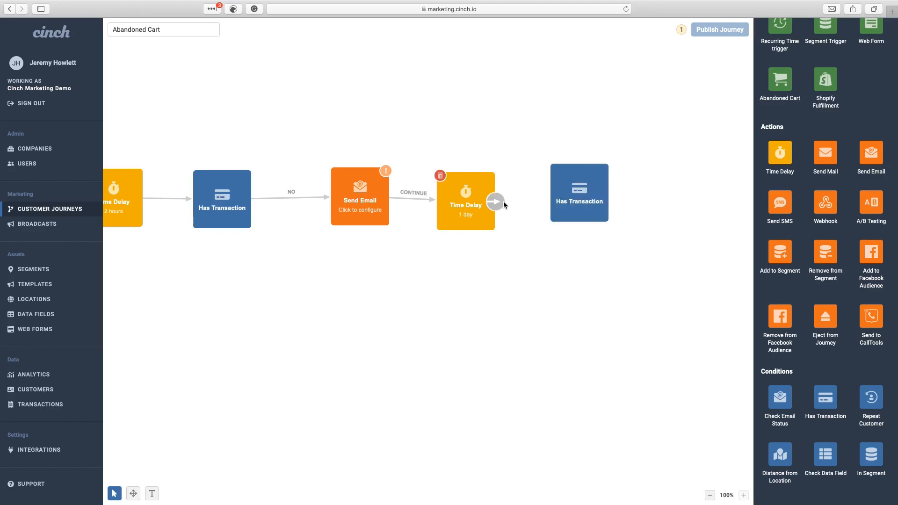
{"action": "left_click_drag", "start_coordinate": [496, 201], "coordinate": [572, 194]}
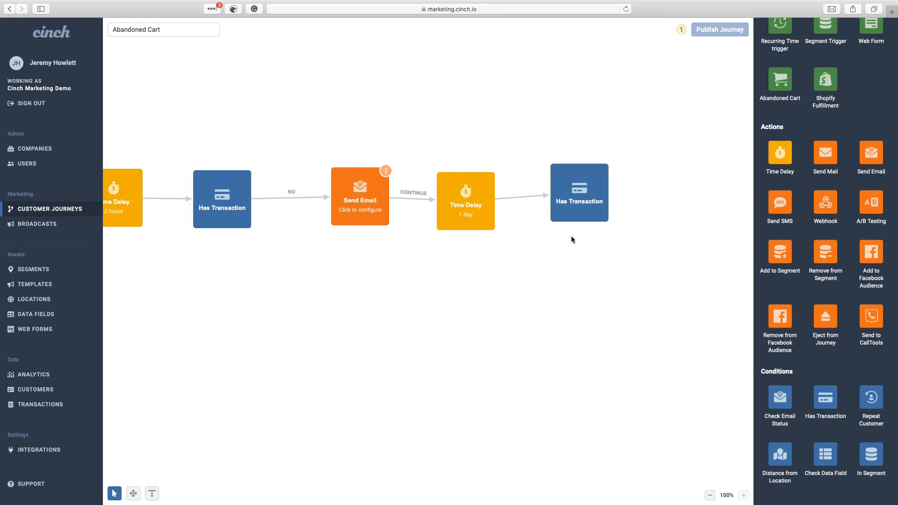
Add a second Send Email action and connect it to the NO branch of the second Has Transaction condition.
{"action": "mouse_move", "coordinate": [595, 219]}
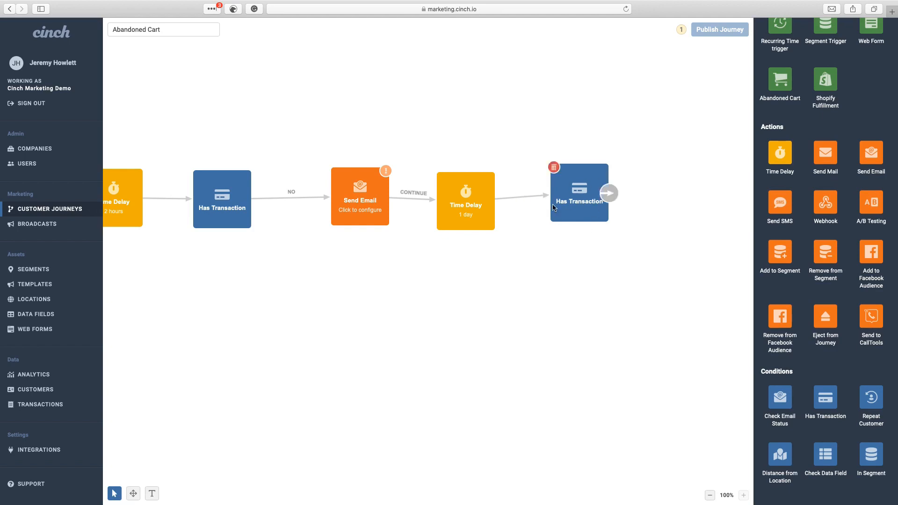
{"action": "scroll", "coordinate": [653, 195], "scroll_direction": "right", "scroll_amount": 2}
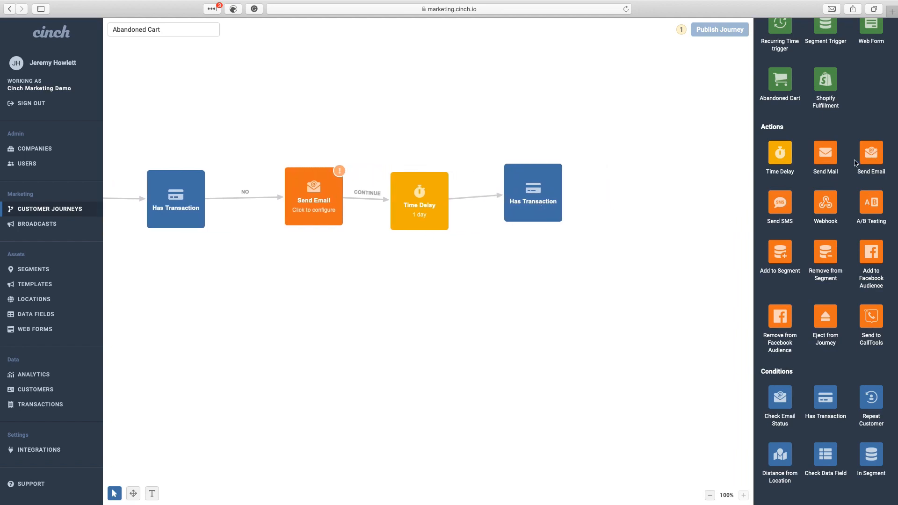
{"action": "left_click_drag", "start_coordinate": [868, 155], "coordinate": [657, 195]}
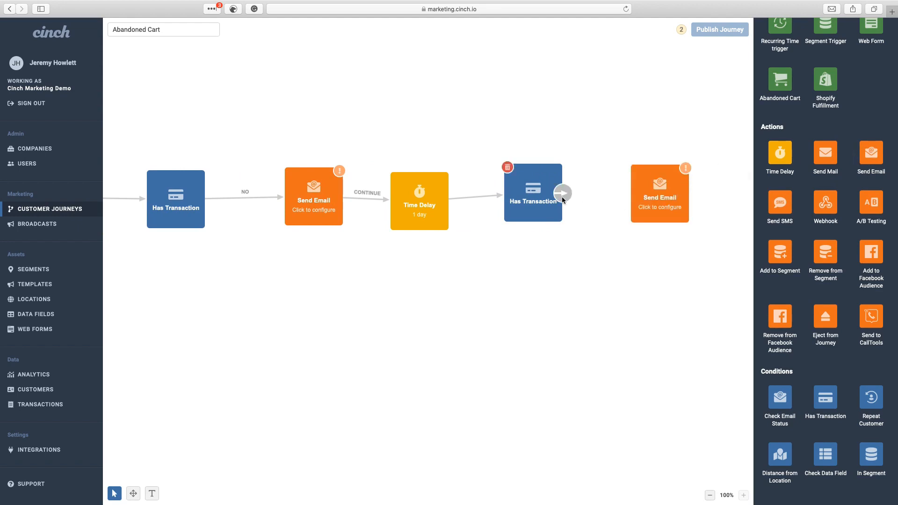
{"action": "left_click_drag", "start_coordinate": [564, 195], "coordinate": [656, 195]}
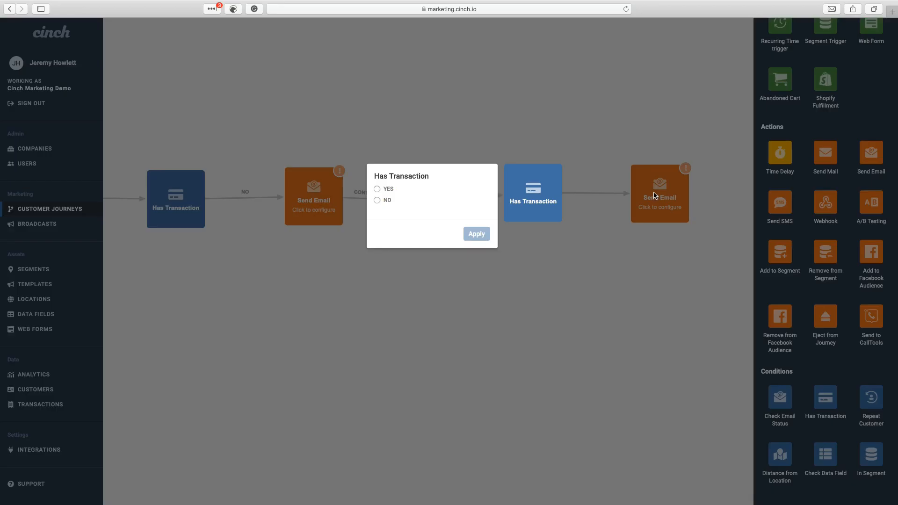
{"action": "left_click", "coordinate": [377, 200]}
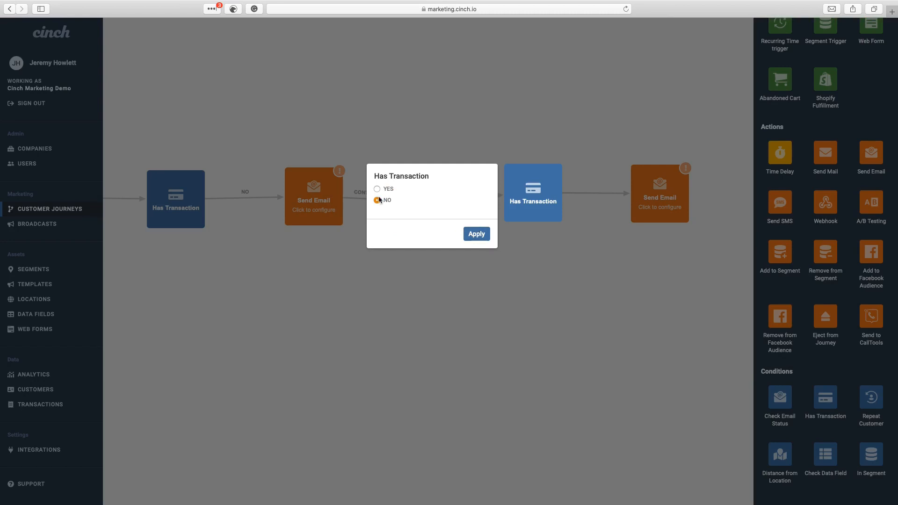
{"action": "left_click", "coordinate": [475, 235]}
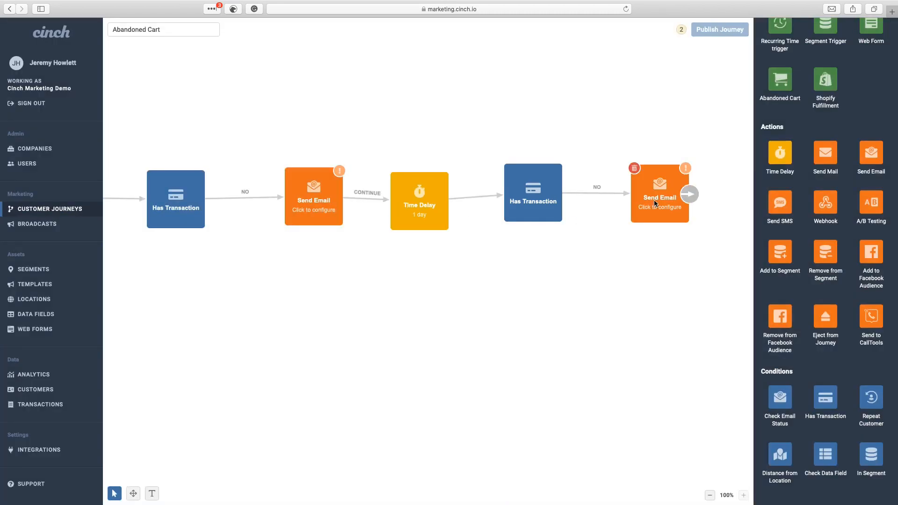
{"action": "scroll", "coordinate": [649, 206], "scroll_direction": "right", "scroll_amount": 3}
{"action": "scroll", "coordinate": [648, 205], "scroll_direction": "right", "scroll_amount": 3}
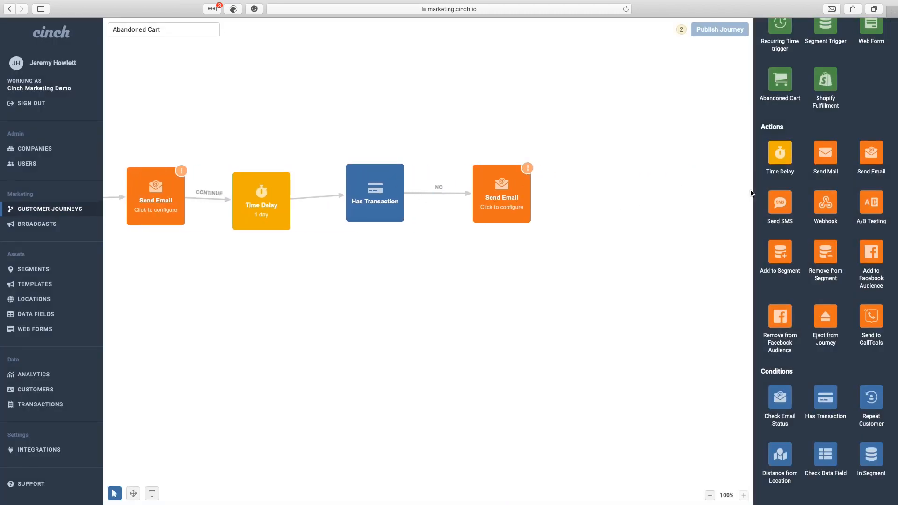
Add a third Time Delay after the second Send Email and connect it to that email's CONTINUE outcome.
{"action": "left_click_drag", "start_coordinate": [784, 155], "coordinate": [616, 196]}
{"action": "mouse_move", "coordinate": [528, 197]}
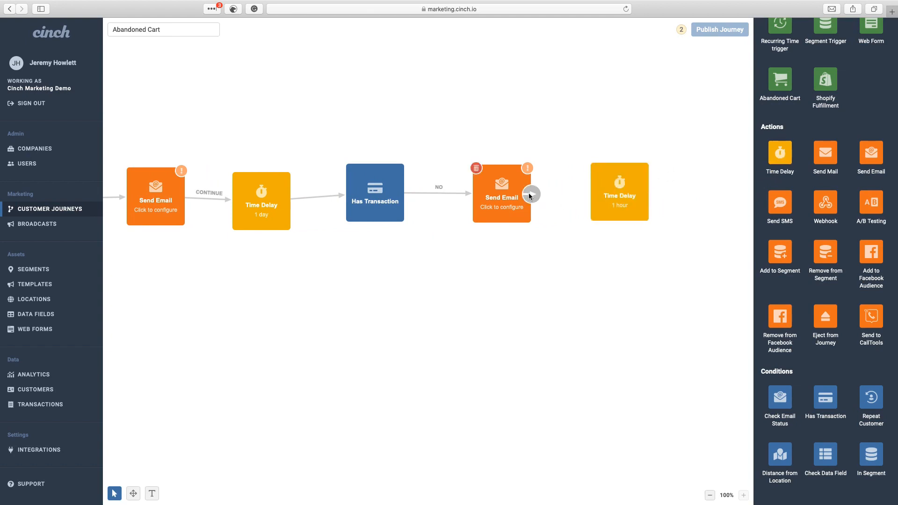
{"action": "left_click_drag", "start_coordinate": [533, 193], "coordinate": [606, 194]}
{"action": "left_click", "coordinate": [360, 189]}
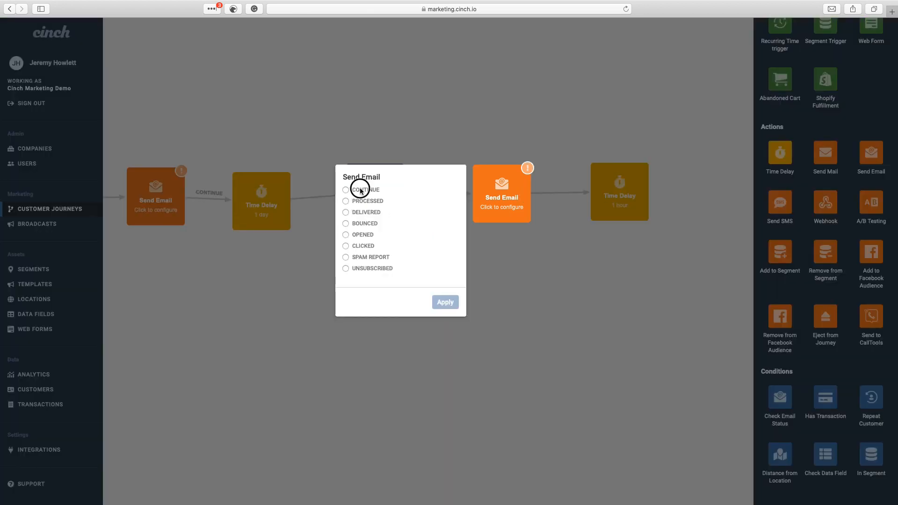
{"action": "left_click", "coordinate": [447, 303]}
Set the third Time Delay to 3 Day(s).
{"action": "left_click", "coordinate": [611, 198]}
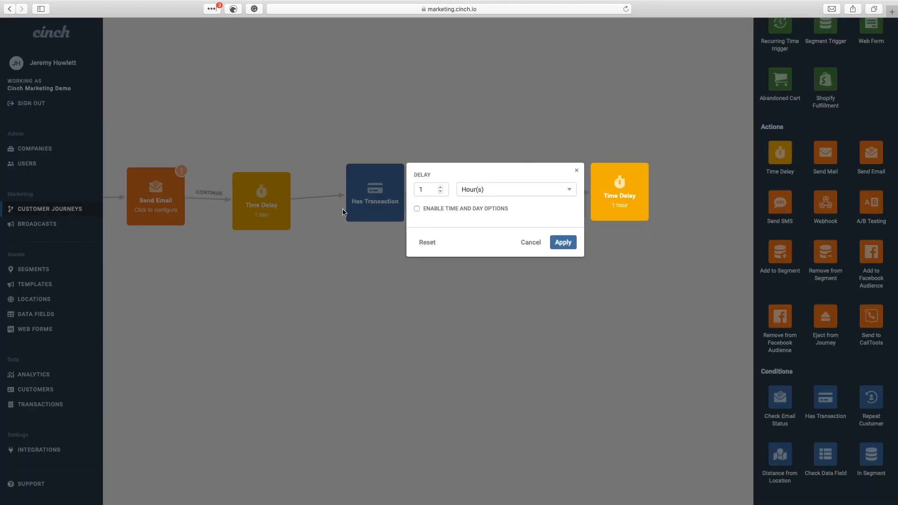
{"action": "left_click", "coordinate": [440, 187]}
{"action": "left_click", "coordinate": [440, 187]}
{"action": "left_click", "coordinate": [485, 189]}
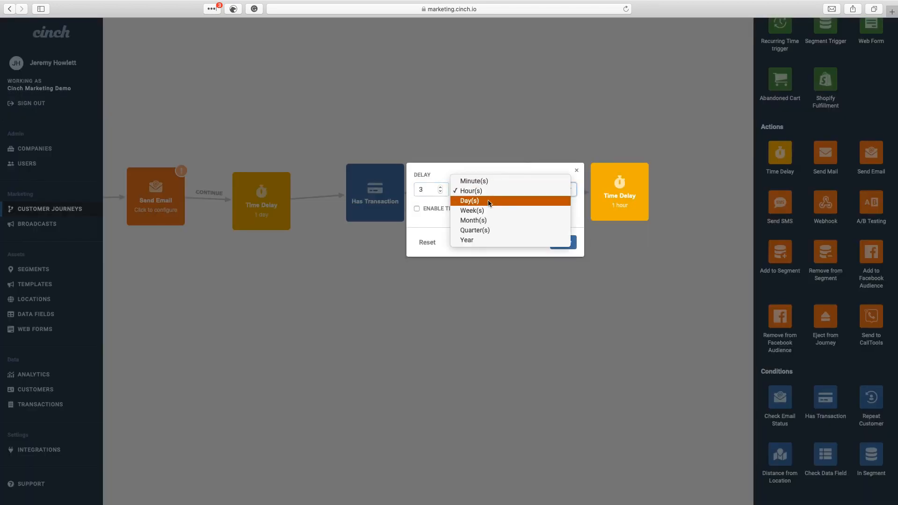
{"action": "left_click", "coordinate": [472, 199]}
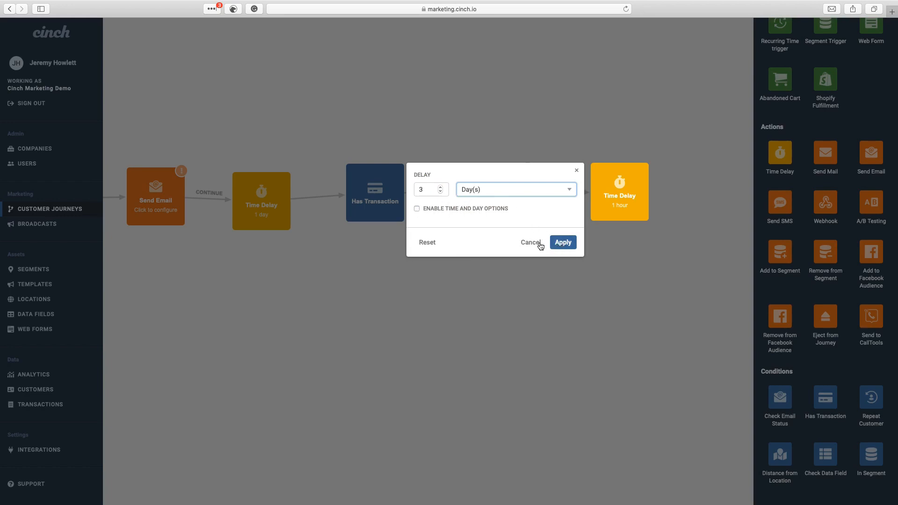
{"action": "left_click", "coordinate": [563, 242]}
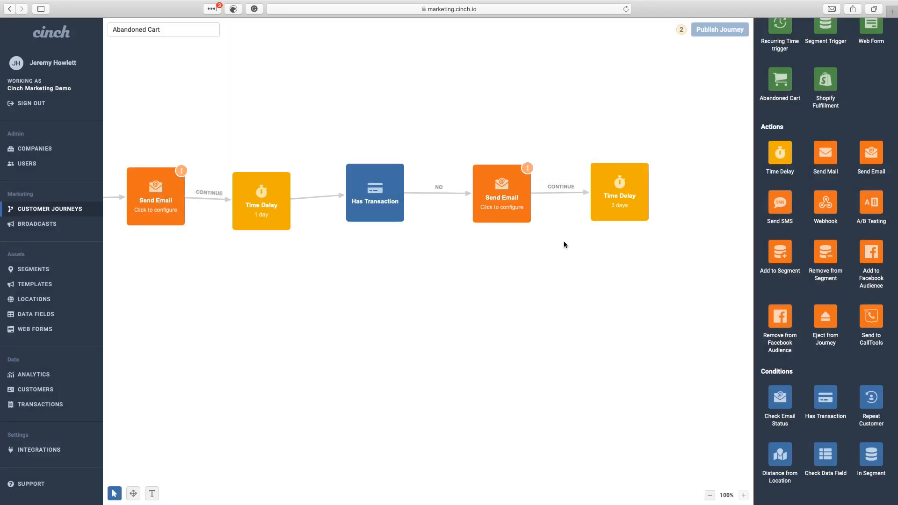
Add a third Send Email action after the 3-day Time Delay and connect the delay to it.
{"action": "scroll", "coordinate": [631, 198], "scroll_direction": "right", "scroll_amount": 3}
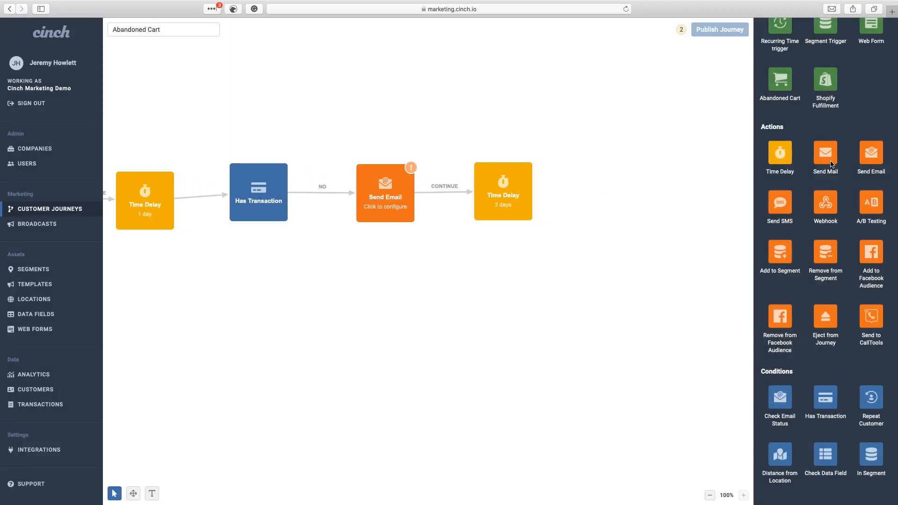
{"action": "left_click_drag", "start_coordinate": [865, 157], "coordinate": [611, 192]}
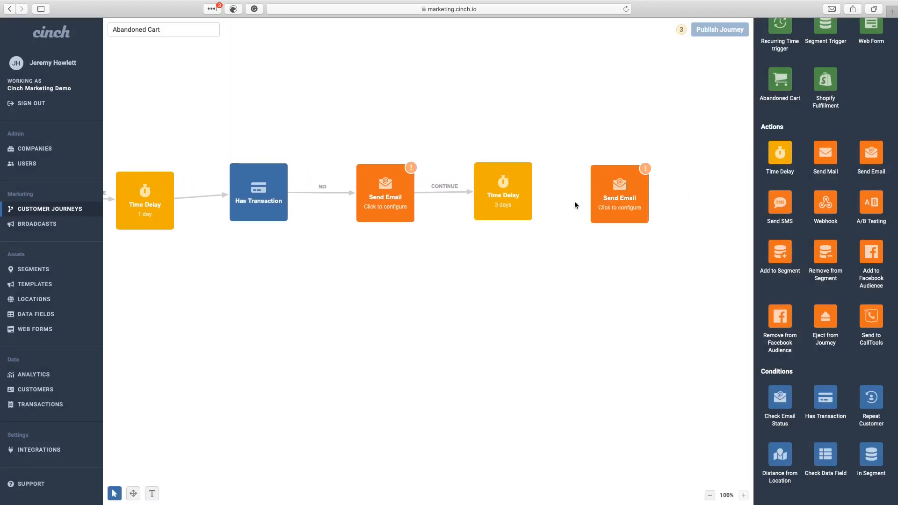
{"action": "left_click_drag", "start_coordinate": [534, 191], "coordinate": [608, 194]}
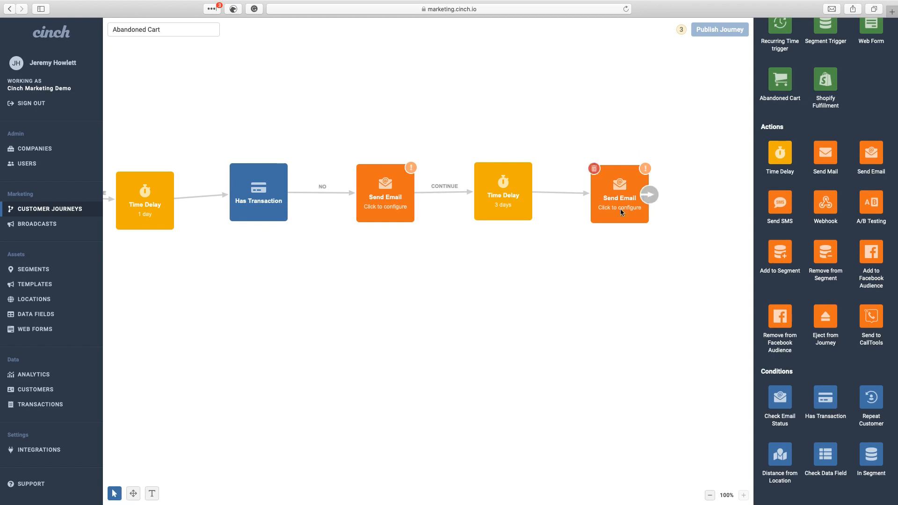
Add a Send SMS action below the 2-hour Time Delay and connect the Abandoned Cart trigger to it.
{"action": "scroll", "coordinate": [489, 161], "scroll_direction": "left", "scroll_amount": 5}
{"action": "scroll", "coordinate": [495, 161], "scroll_direction": "left", "scroll_amount": 5}
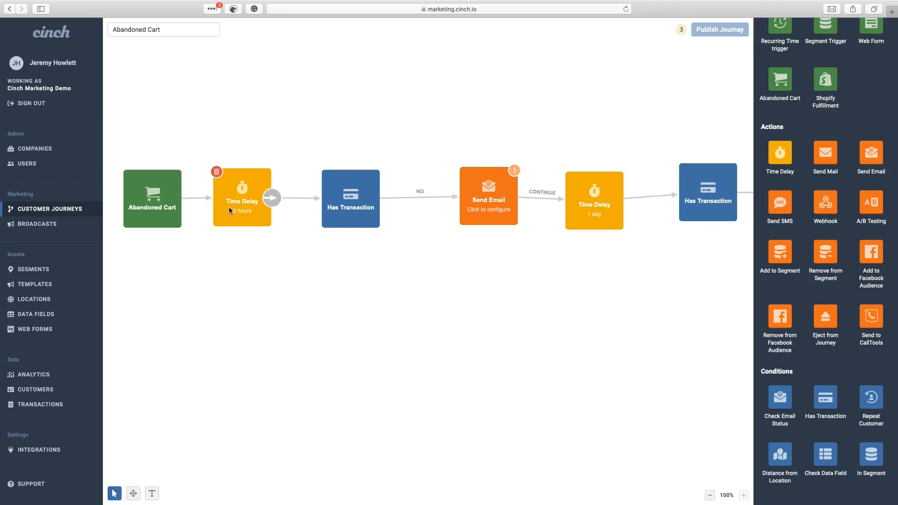
{"action": "scroll", "coordinate": [492, 196], "scroll_direction": "right", "scroll_amount": 1}
{"action": "scroll", "coordinate": [493, 196], "scroll_direction": "right", "scroll_amount": 4}
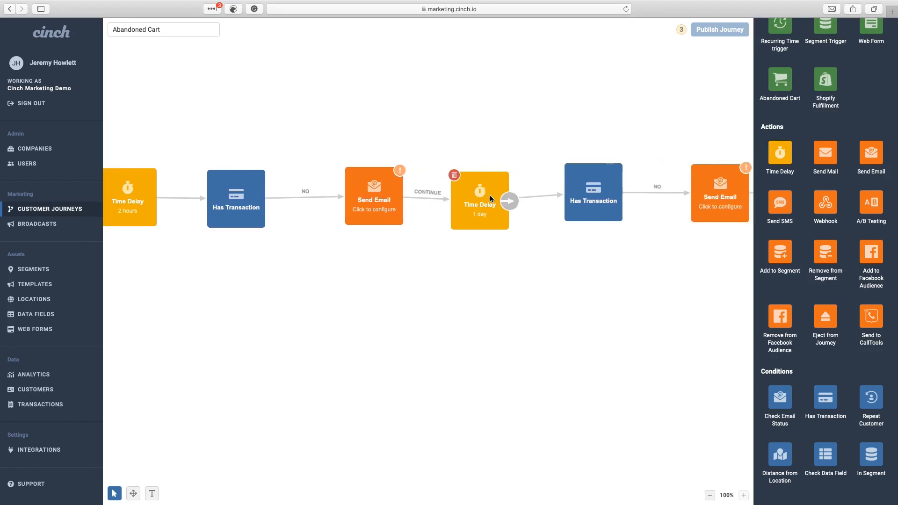
{"action": "scroll", "coordinate": [455, 185], "scroll_direction": "left", "scroll_amount": 3}
{"action": "scroll", "coordinate": [454, 185], "scroll_direction": "left", "scroll_amount": 3}
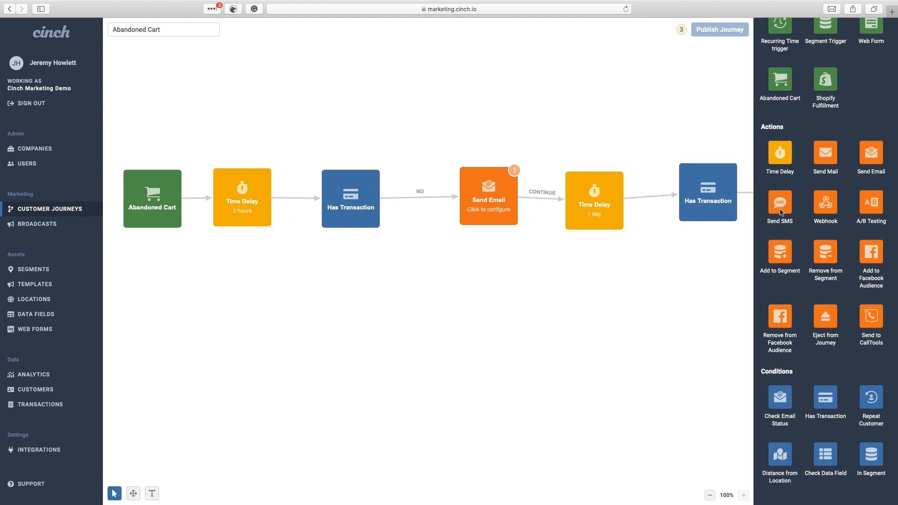
{"action": "left_click_drag", "start_coordinate": [780, 212], "coordinate": [237, 297]}
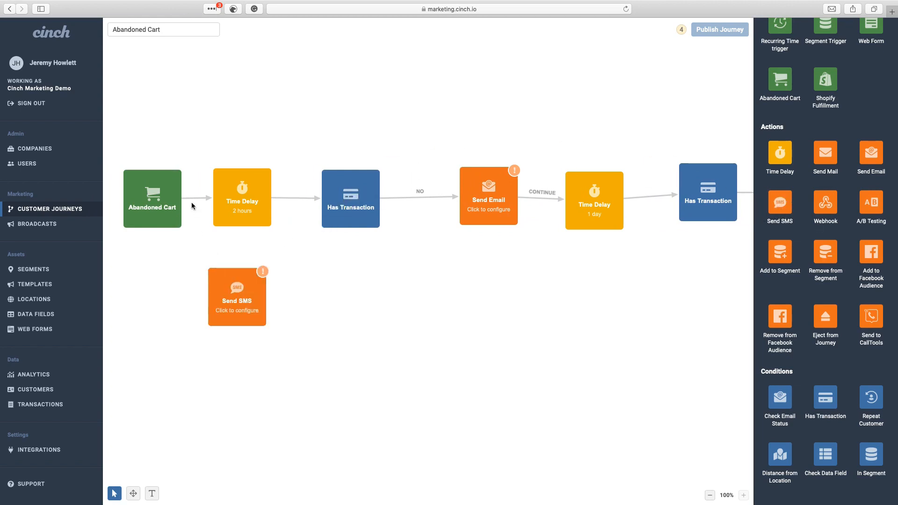
{"action": "left_click_drag", "start_coordinate": [182, 199], "coordinate": [224, 287]}
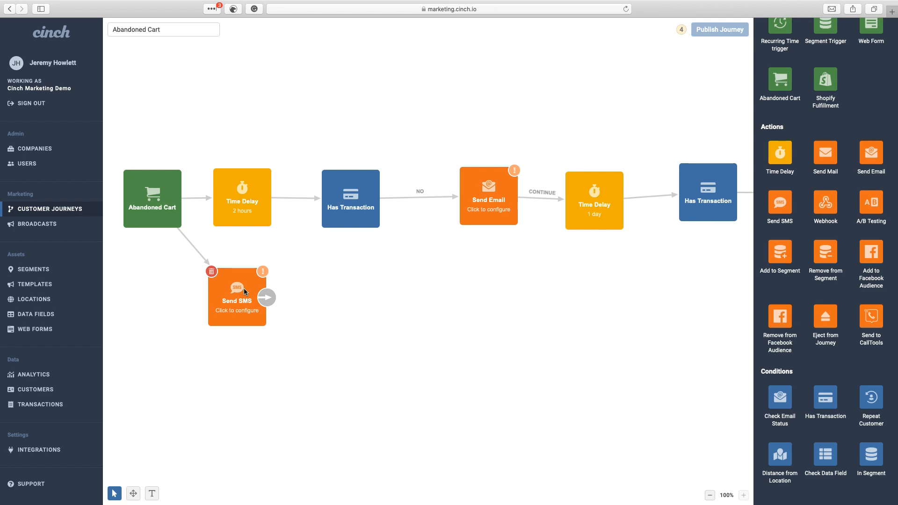
Add a Check Data Field condition after the third Send Email and connect it to that email's CONTINUE outcome.
{"action": "scroll", "coordinate": [477, 243], "scroll_direction": "right", "scroll_amount": 7}
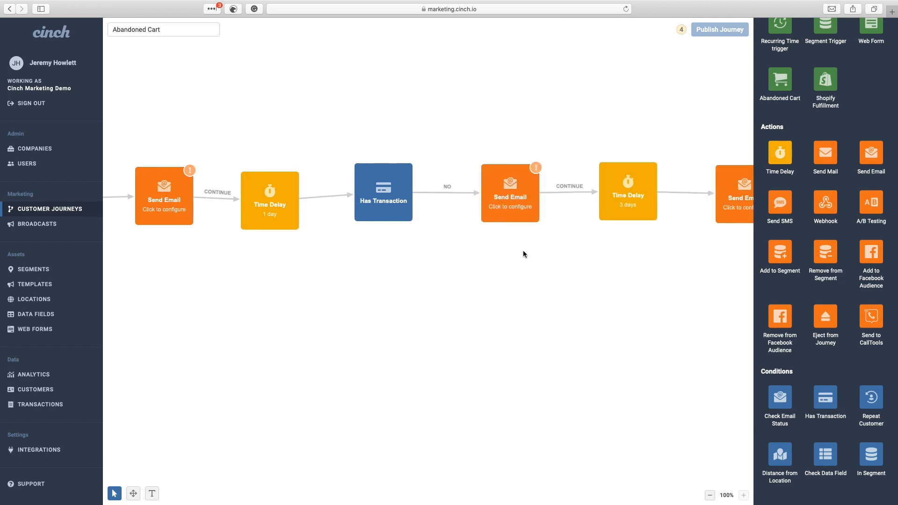
{"action": "scroll", "coordinate": [523, 255], "scroll_direction": "right", "scroll_amount": 3}
{"action": "mouse_move", "coordinate": [610, 189]}
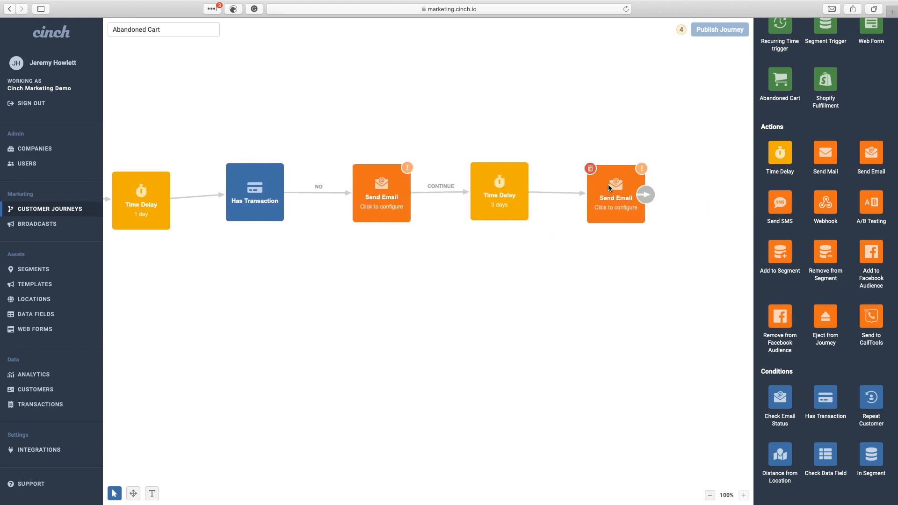
{"action": "scroll", "coordinate": [609, 189], "scroll_direction": "right", "scroll_amount": 4}
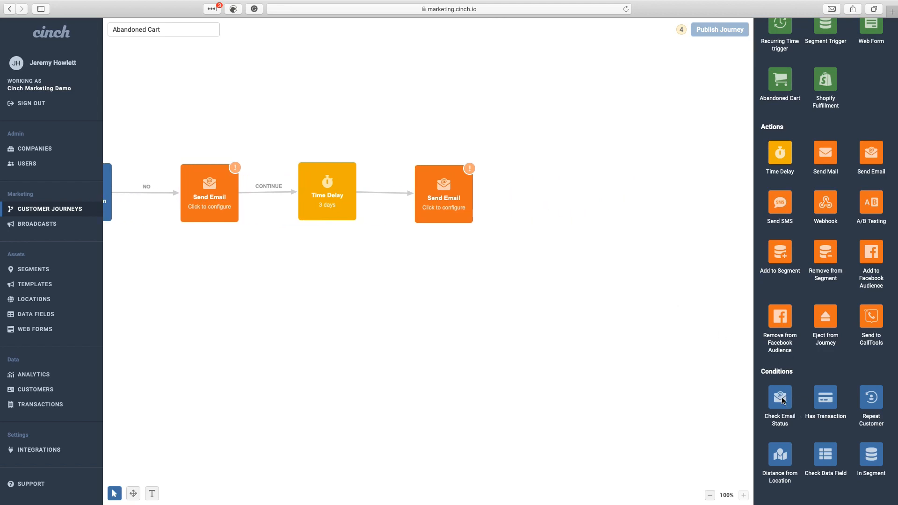
{"action": "left_click_drag", "start_coordinate": [827, 459], "coordinate": [576, 206]}
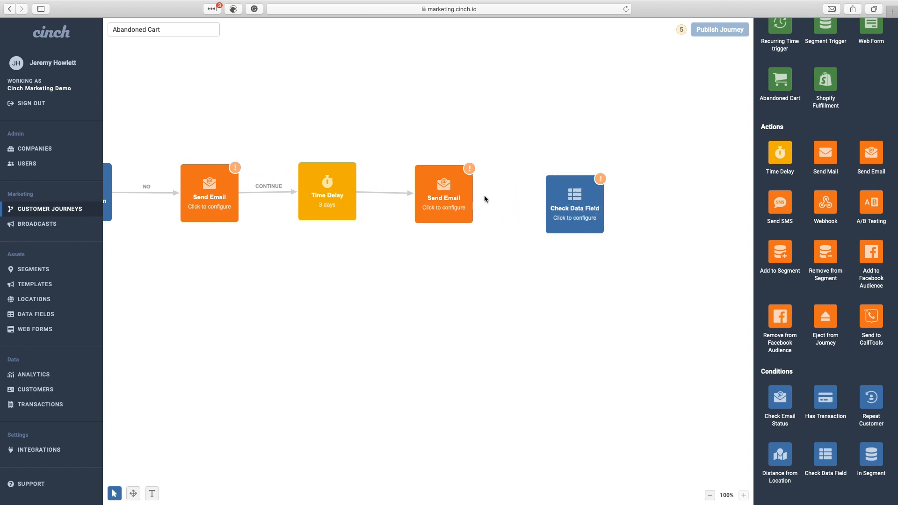
{"action": "left_click_drag", "start_coordinate": [474, 195], "coordinate": [568, 201]}
{"action": "left_click", "coordinate": [504, 192]}
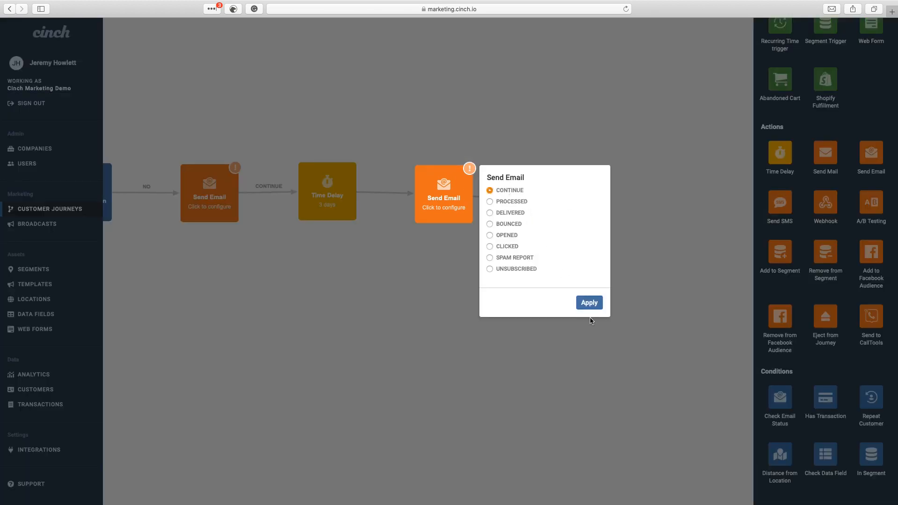
{"action": "left_click", "coordinate": [590, 302]}
Configure the Check Data Field condition with a rule requiring the Customer model's Customer Value Segment to be lesser or equal to the number 2.
{"action": "left_click", "coordinate": [574, 206]}
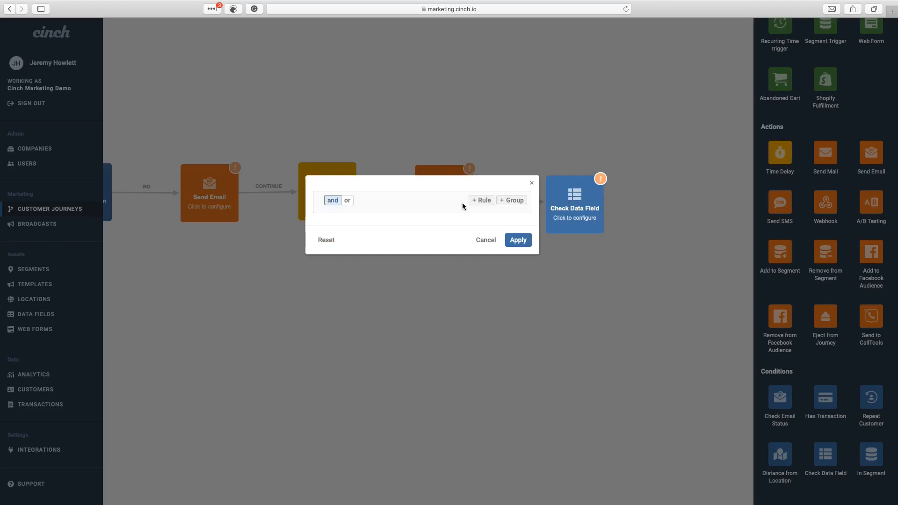
{"action": "left_click", "coordinate": [478, 205]}
{"action": "left_click", "coordinate": [348, 219]}
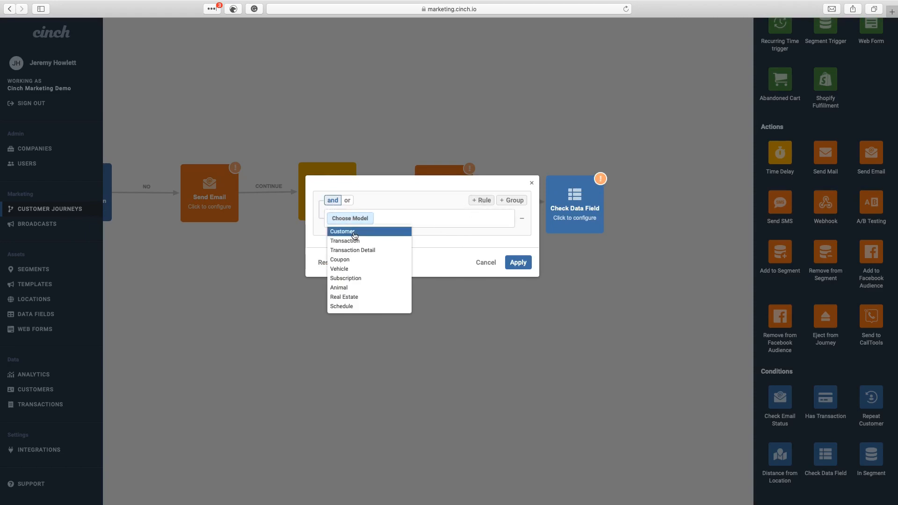
{"action": "left_click", "coordinate": [348, 230]}
{"action": "left_click", "coordinate": [397, 220]}
{"action": "scroll", "coordinate": [408, 309], "scroll_direction": "down", "scroll_amount": 5}
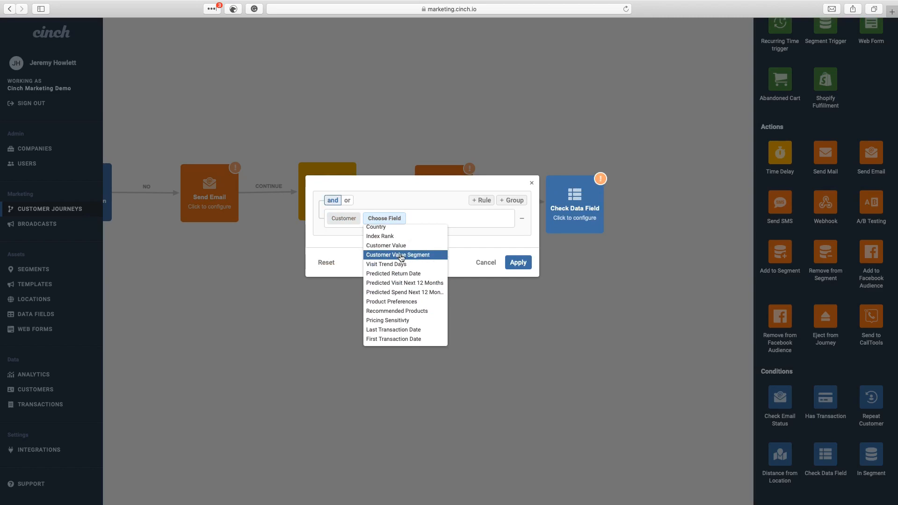
{"action": "left_click", "coordinate": [402, 255]}
{"action": "left_click", "coordinate": [457, 220]}
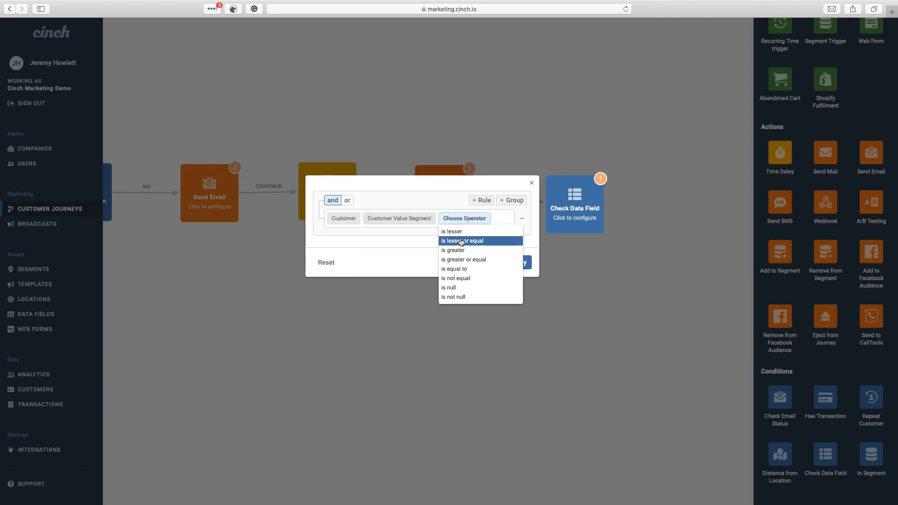
{"action": "left_click", "coordinate": [456, 242]}
{"action": "left_click", "coordinate": [357, 233]}
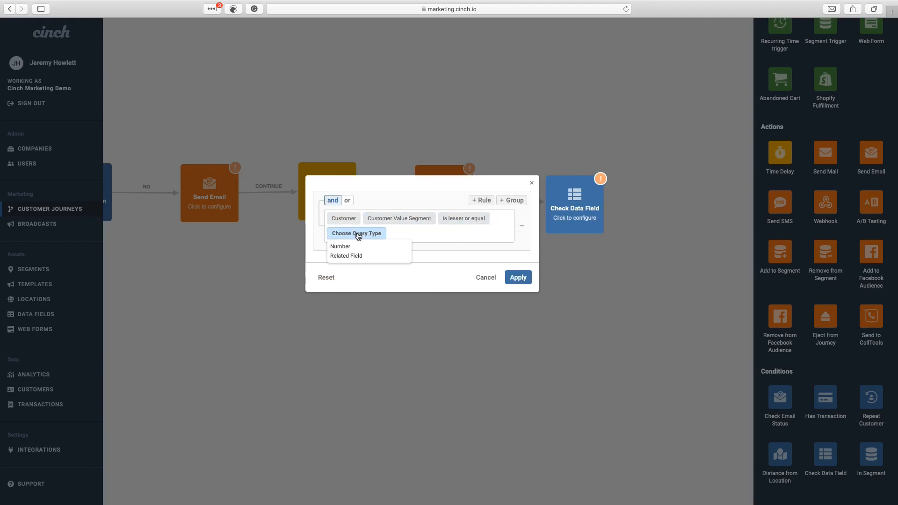
{"action": "left_click", "coordinate": [349, 247]}
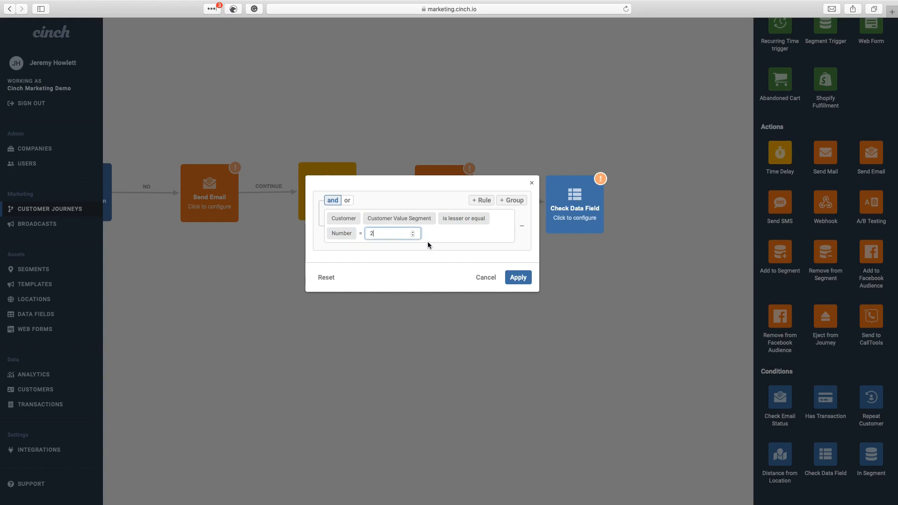
{"action": "left_click", "coordinate": [517, 278]}
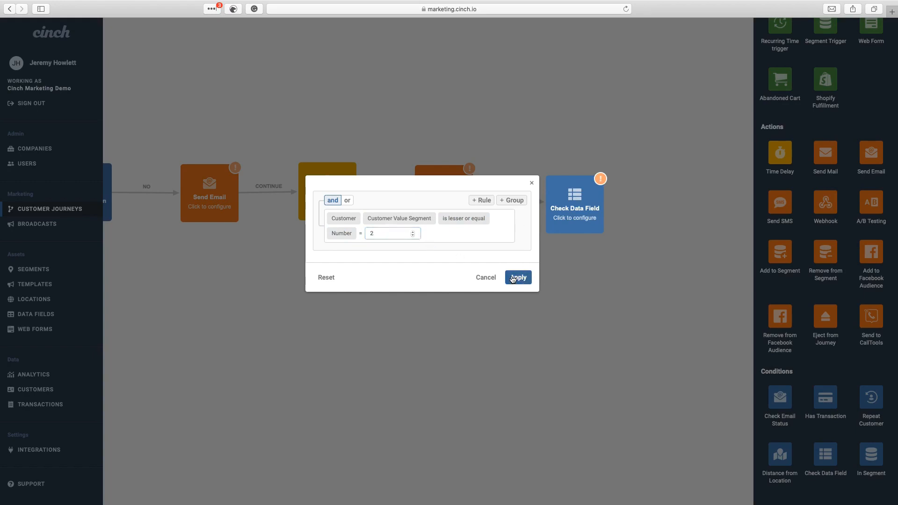
Add a fourth Time Delay and connect it to the YES branch of the Check Data Field condition.
{"action": "left_click_drag", "start_coordinate": [780, 155], "coordinate": [704, 206]}
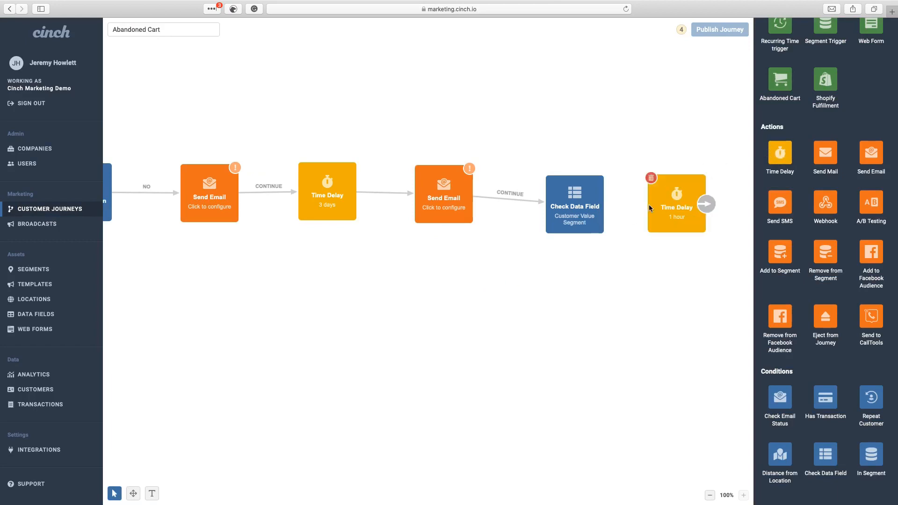
{"action": "left_click_drag", "start_coordinate": [604, 209], "coordinate": [662, 206]}
{"action": "left_click_drag", "start_coordinate": [603, 202], "coordinate": [662, 206]}
{"action": "left_click", "coordinate": [418, 201]}
{"action": "left_click", "coordinate": [518, 246]}
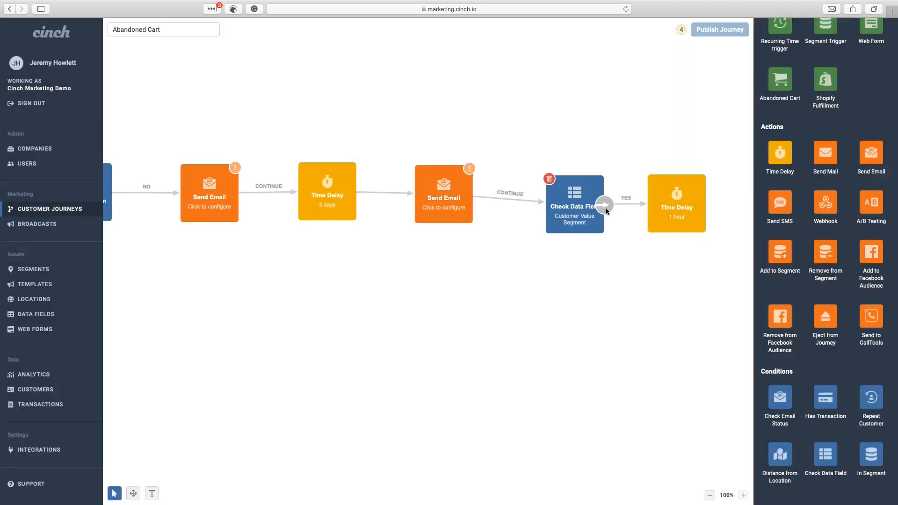
Set the fourth Time Delay to 4 Day(s).
{"action": "scroll", "coordinate": [602, 206], "scroll_direction": "right", "scroll_amount": 5}
{"action": "left_click", "coordinate": [559, 206]}
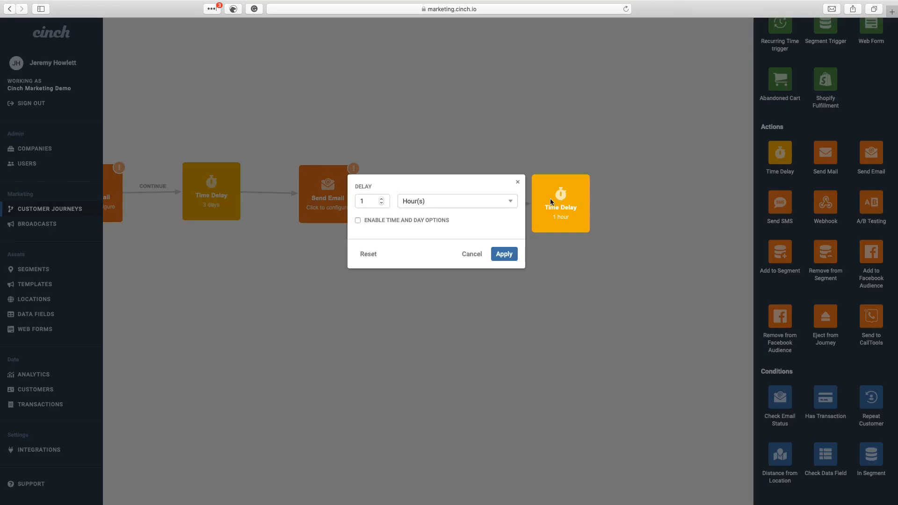
{"action": "left_click", "coordinate": [381, 199]}
{"action": "left_click", "coordinate": [382, 198]}
{"action": "left_click", "coordinate": [382, 199]}
{"action": "left_click", "coordinate": [421, 201]}
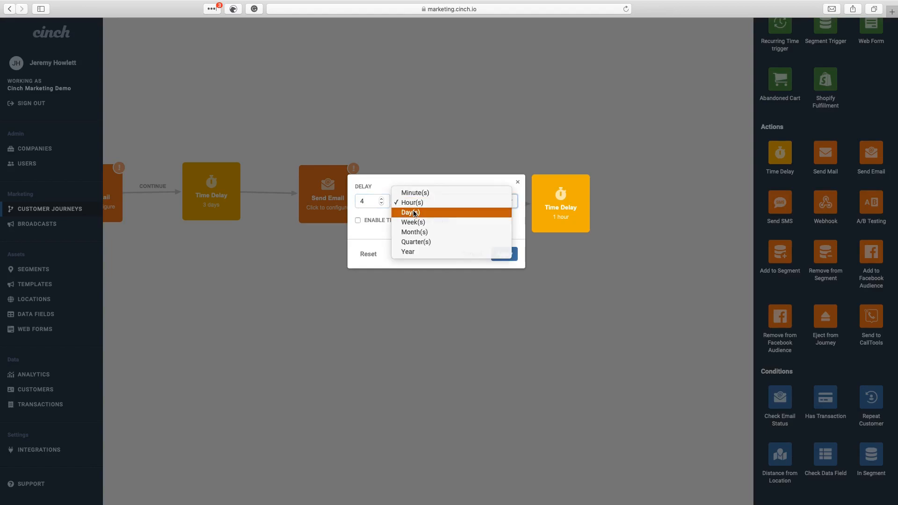
{"action": "left_click", "coordinate": [423, 211]}
{"action": "left_click", "coordinate": [504, 255]}
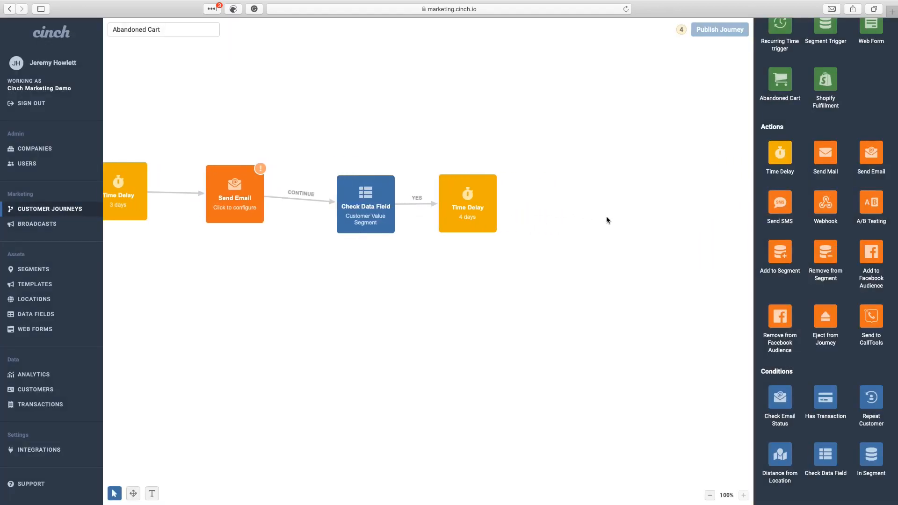
Connect a new Has Transaction condition after the 4-day Time Delay and link its NO branch to a new Send Mail action.
{"action": "left_click_drag", "start_coordinate": [834, 402], "coordinate": [583, 198]}
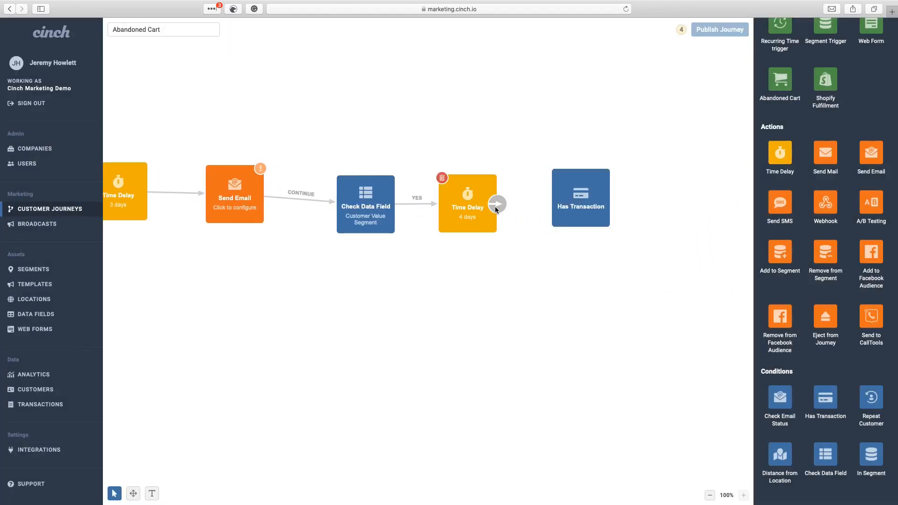
{"action": "left_click_drag", "start_coordinate": [497, 203], "coordinate": [578, 199]}
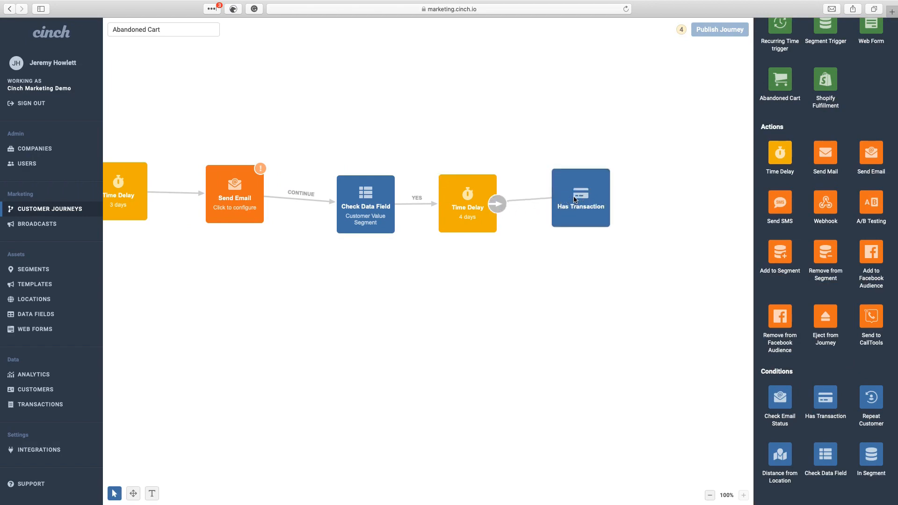
{"action": "left_click_drag", "start_coordinate": [826, 157], "coordinate": [695, 197]}
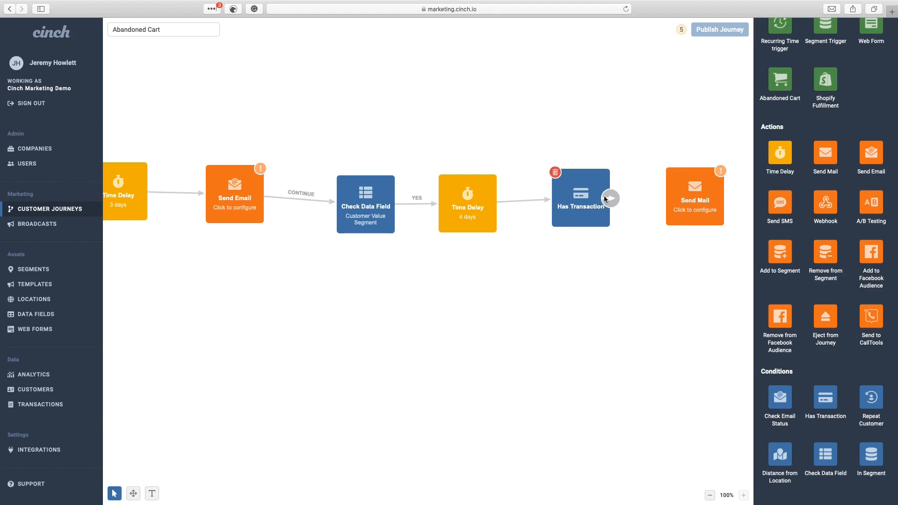
{"action": "left_click_drag", "start_coordinate": [611, 196], "coordinate": [681, 197]}
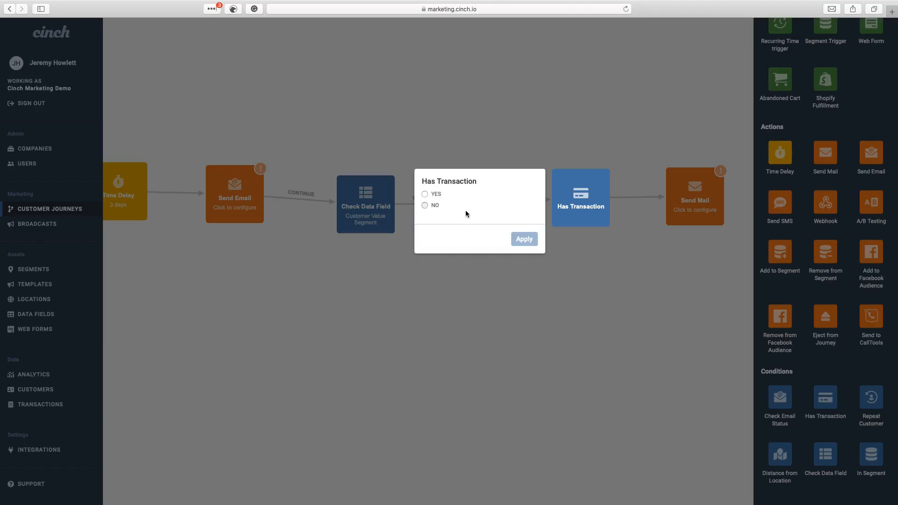
{"action": "left_click", "coordinate": [464, 209]}
{"action": "left_click", "coordinate": [524, 240]}
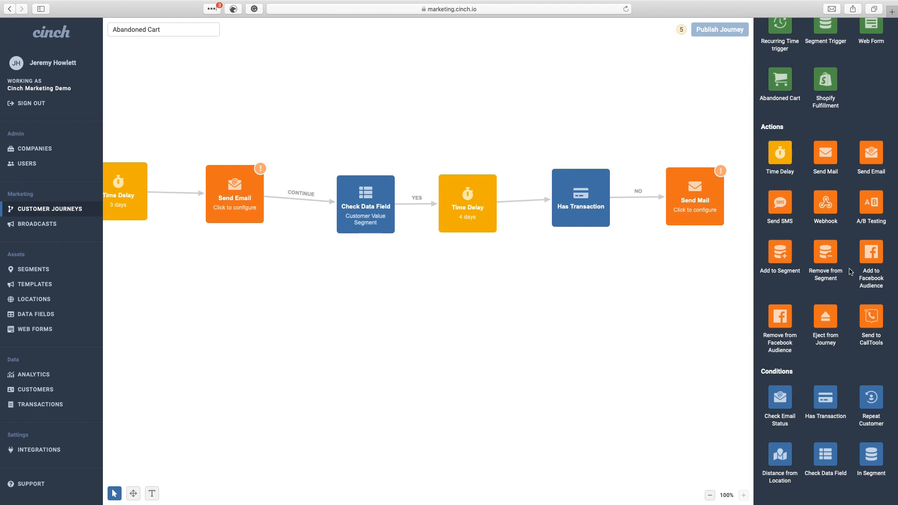
Add an Add to Facebook Audience action below Send Mail and connect it to the YES branch of the last Has Transaction condition.
{"action": "left_click_drag", "start_coordinate": [867, 254], "coordinate": [667, 306]}
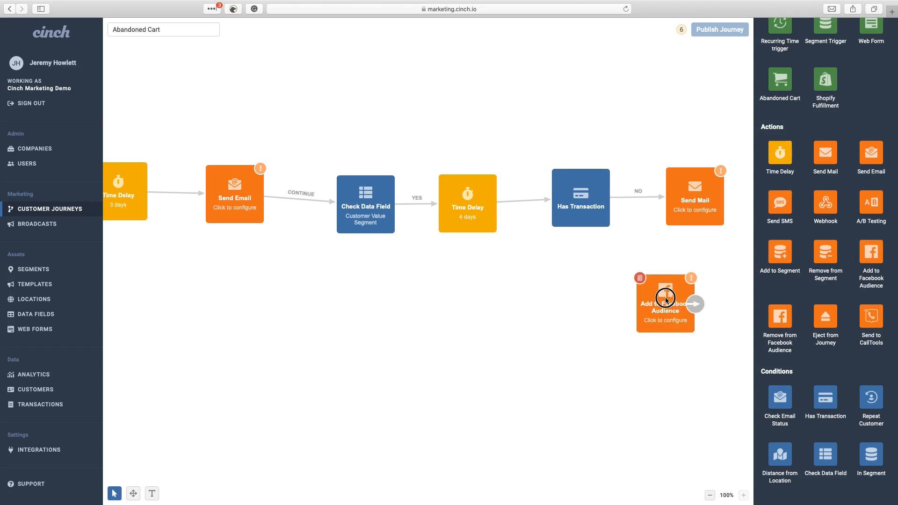
{"action": "left_click_drag", "start_coordinate": [612, 199], "coordinate": [650, 294]}
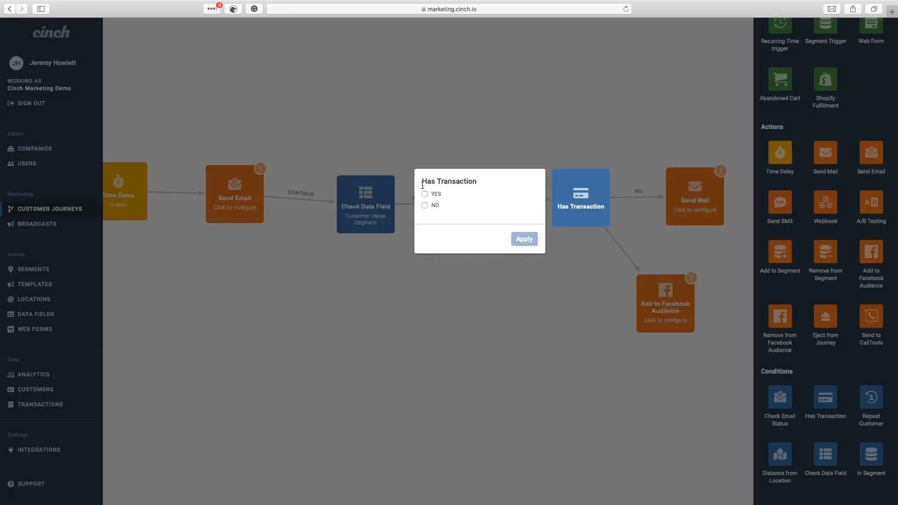
{"action": "left_click", "coordinate": [425, 195]}
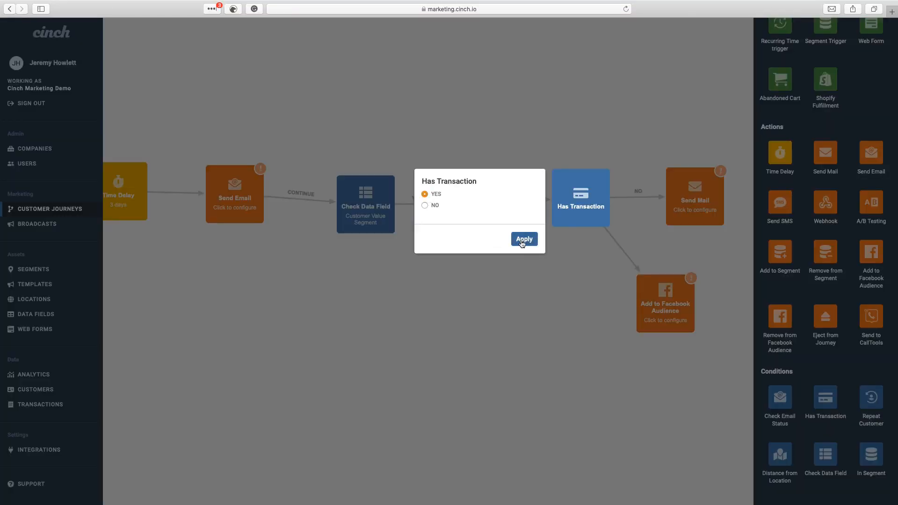
{"action": "left_click", "coordinate": [523, 239]}
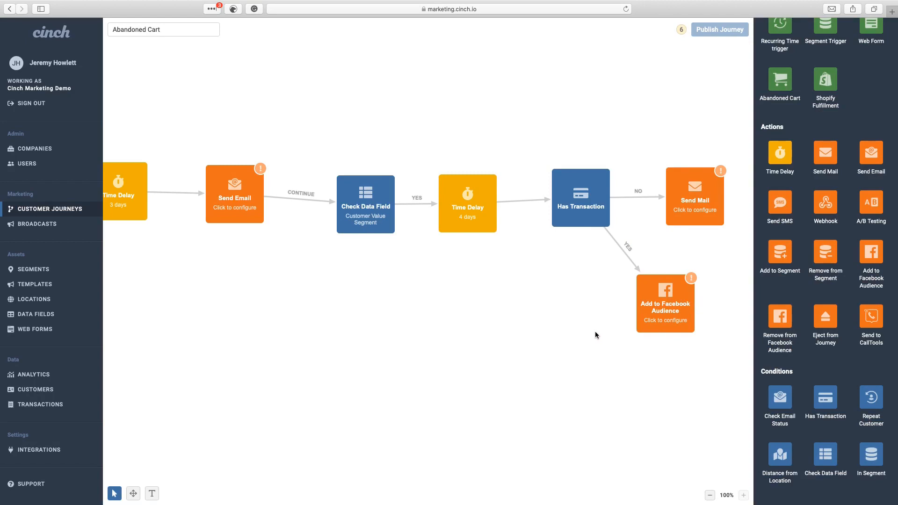
Review the whole journey flow from the Abandoned Cart trigger through the emails, delays and conditions to the final branches.
{"action": "scroll", "coordinate": [437, 249], "scroll_direction": "left", "scroll_amount": 1}
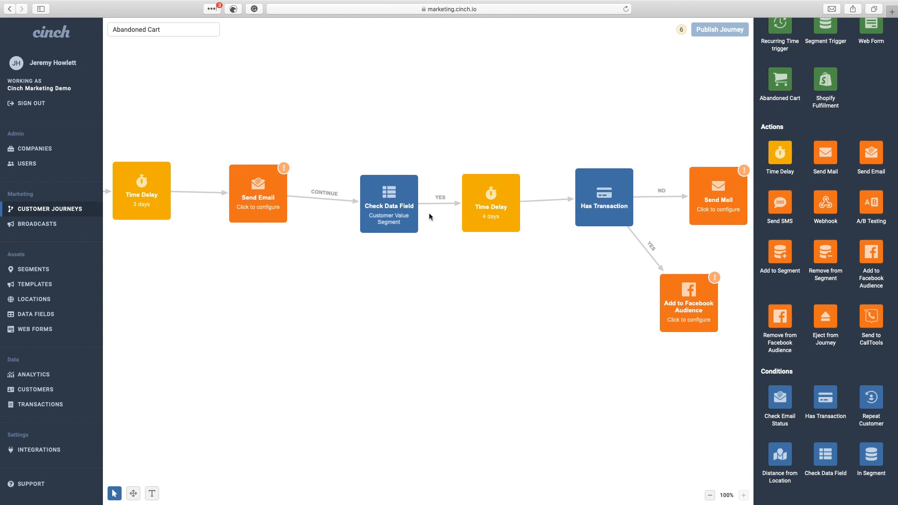
{"action": "scroll", "coordinate": [488, 216], "scroll_direction": "left", "scroll_amount": 5}
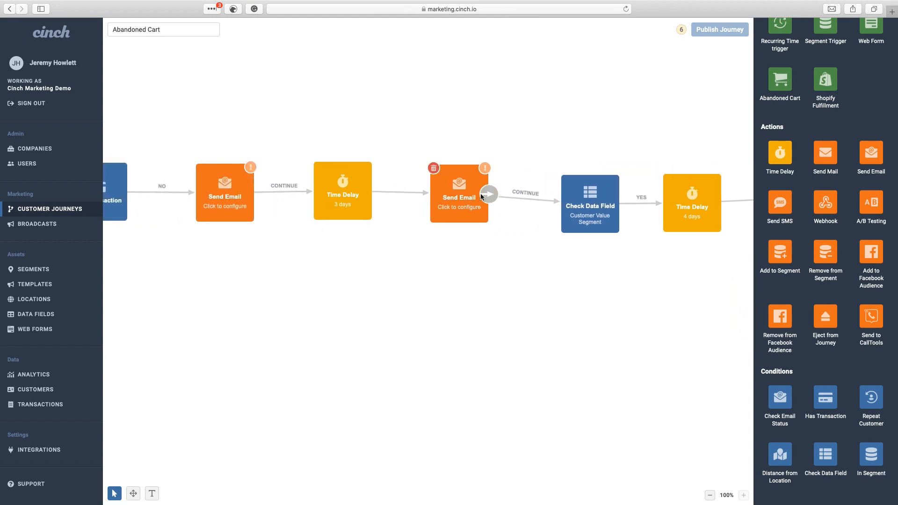
{"action": "scroll", "coordinate": [445, 189], "scroll_direction": "left", "scroll_amount": 10}
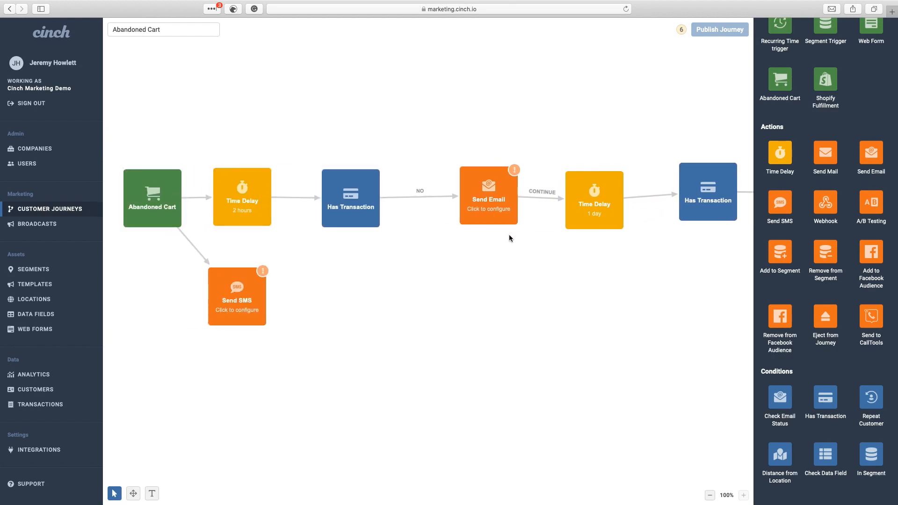
{"action": "scroll", "coordinate": [515, 257], "scroll_direction": "right", "scroll_amount": 2}
{"action": "scroll", "coordinate": [516, 267], "scroll_direction": "right", "scroll_amount": 10}
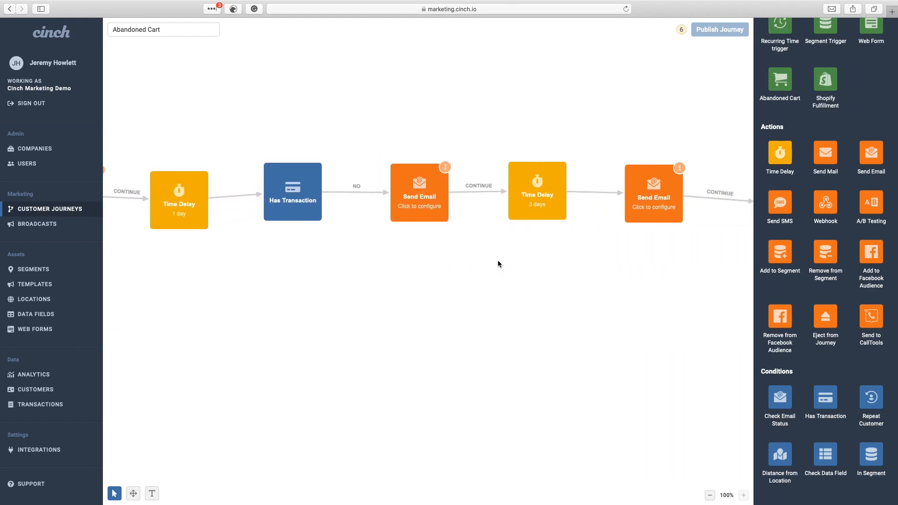
{"action": "scroll", "coordinate": [497, 263], "scroll_direction": "right", "scroll_amount": 1}
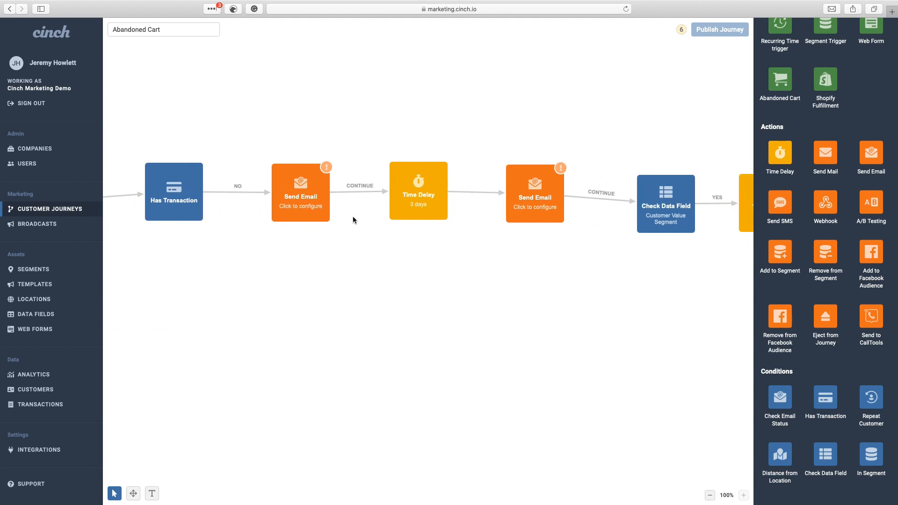
{"action": "scroll", "coordinate": [356, 220], "scroll_direction": "right", "scroll_amount": 8}
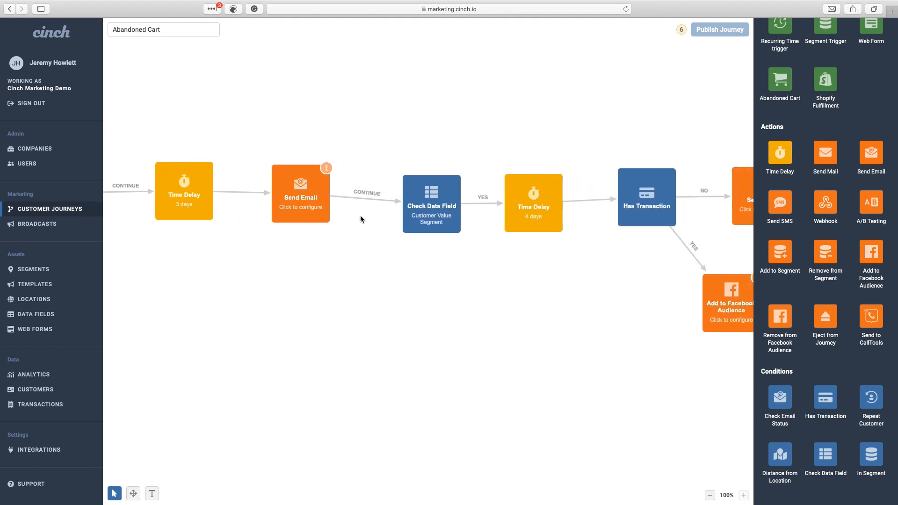